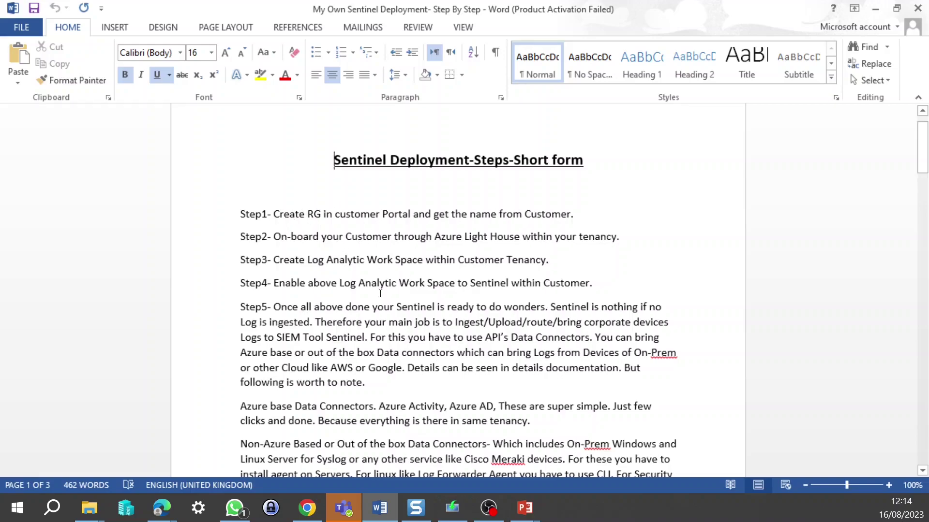
# Switch from the Word document to the Azure portal in Edge, maximize its window and go to the portal home page.
pyautogui.click(875, 10)
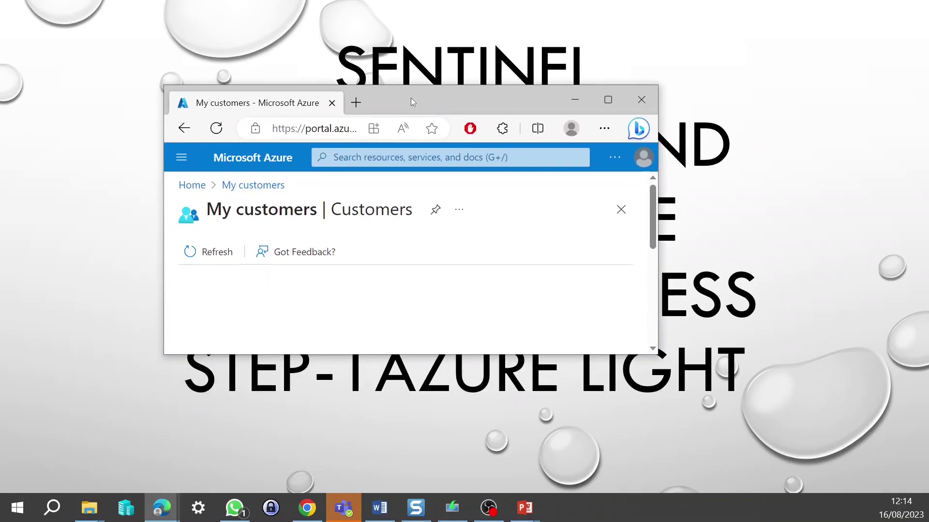
pyautogui.click(607, 100)
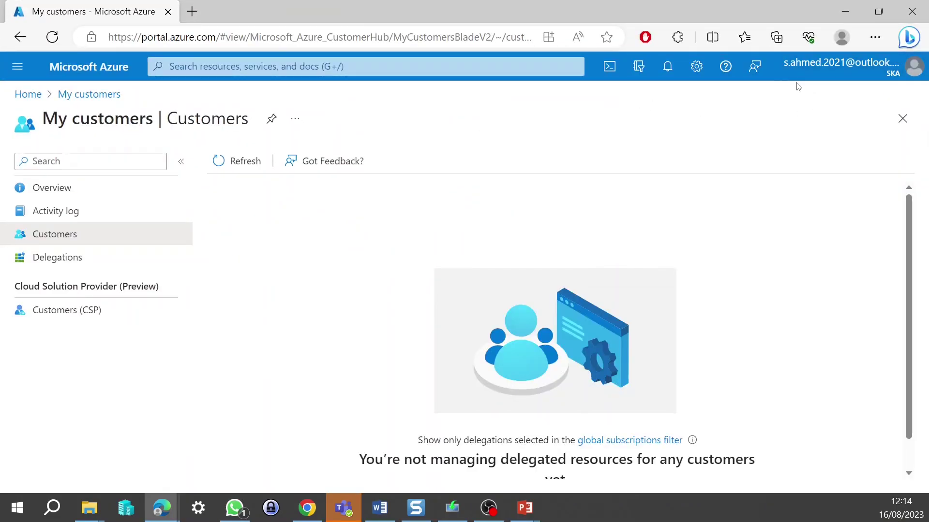
pyautogui.click(30, 95)
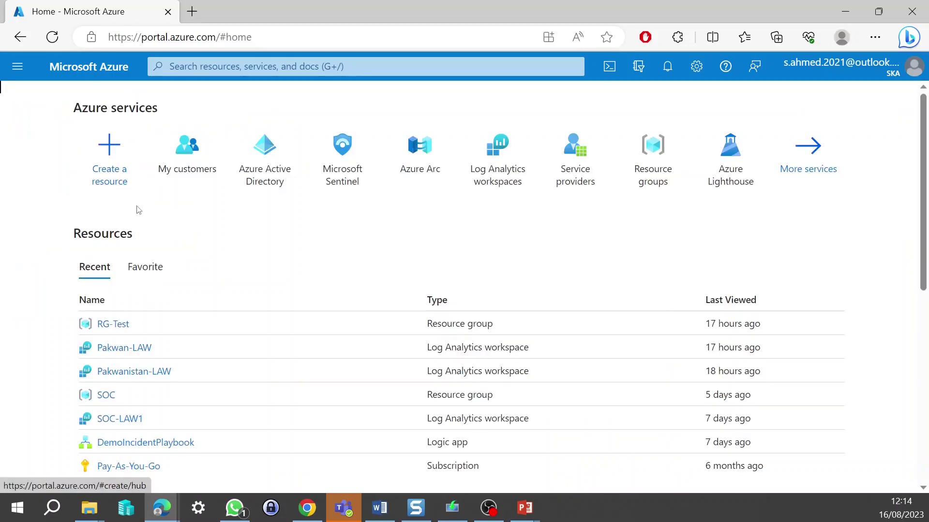
pyautogui.click(205, 68)
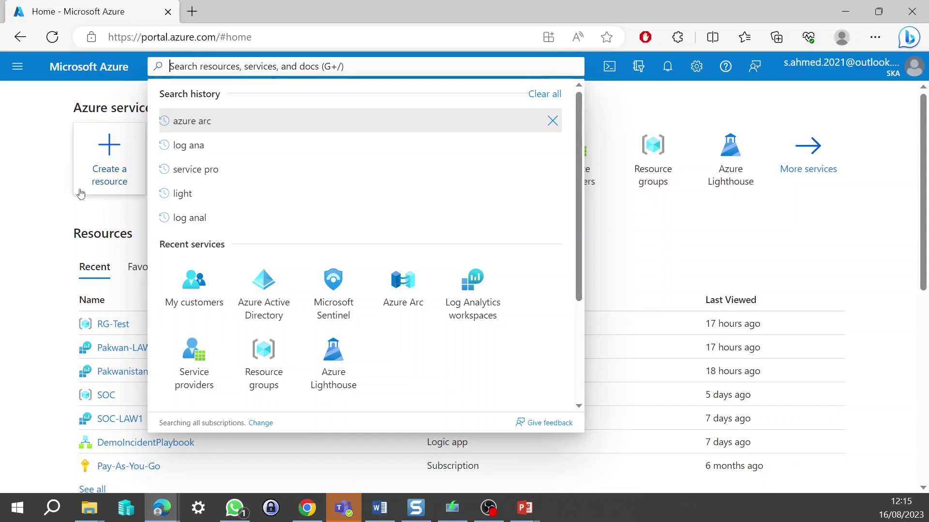
pyautogui.click(35, 200)
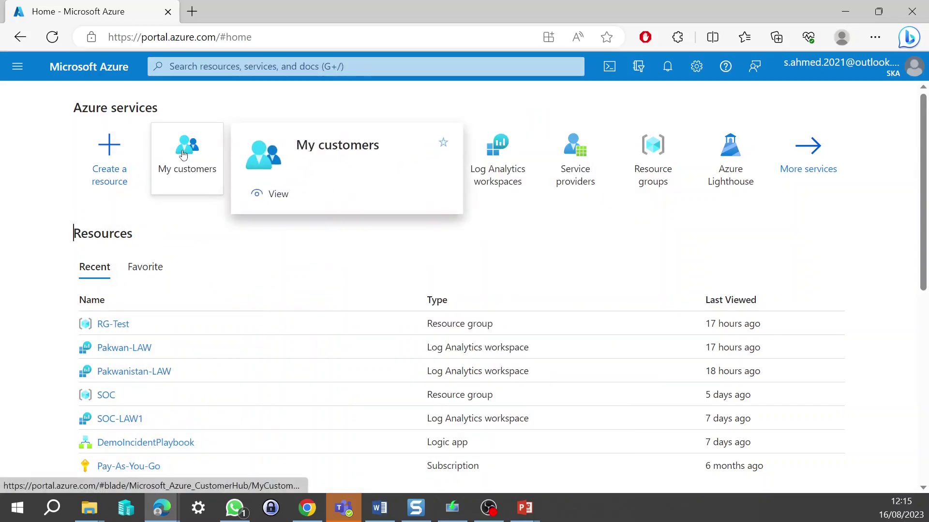
# Look through the activity log, customers and delegations of the My customers service.
pyautogui.click(183, 154)
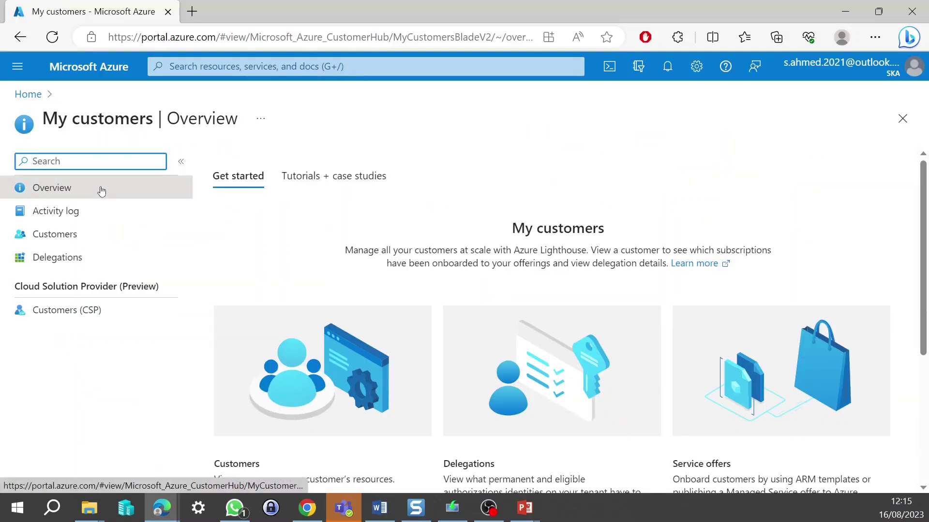
pyautogui.click(93, 207)
pyautogui.click(96, 235)
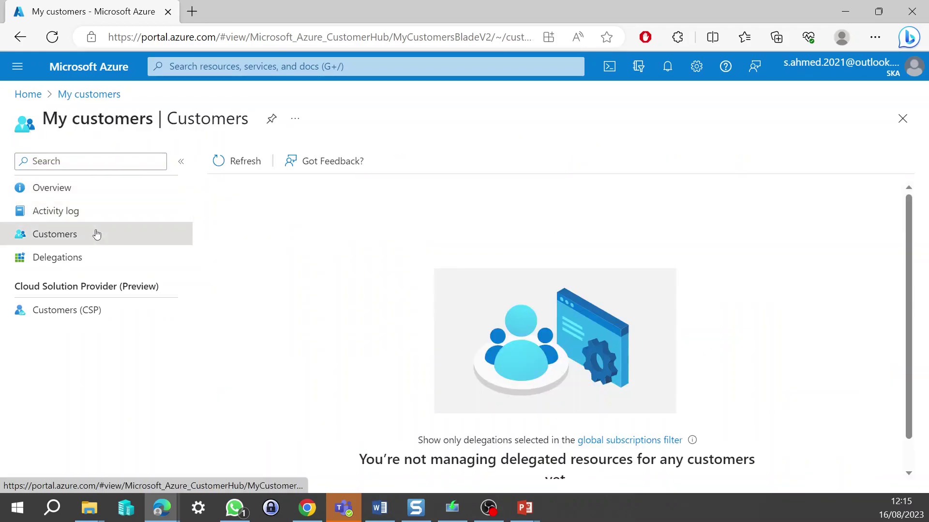
pyautogui.click(95, 257)
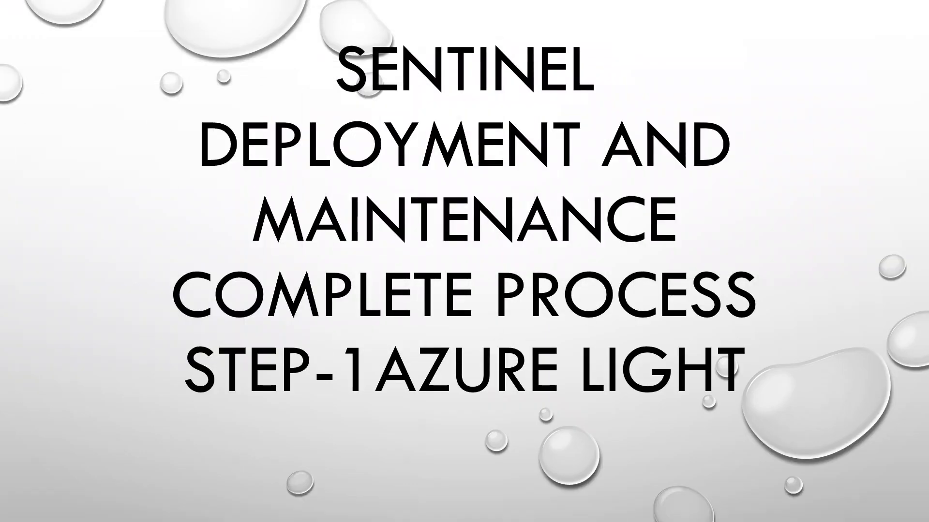
# Advance the presentation to the Agenda slide and bring the Azure portal in Edge back as a maximized window.
pyautogui.click(569, 326)
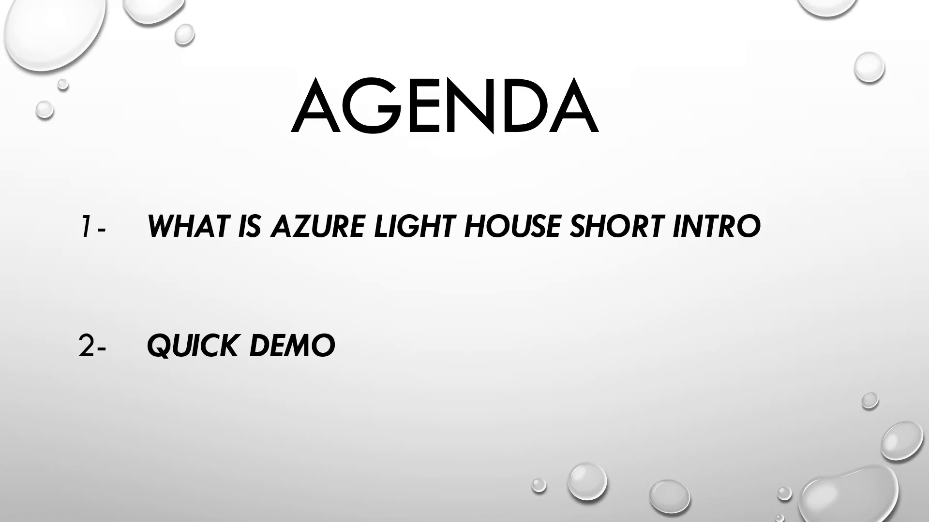
pyautogui.hotkey('alt', 'Tab')
pyautogui.moveTo(452, 102); pyautogui.dragTo(482, 89)
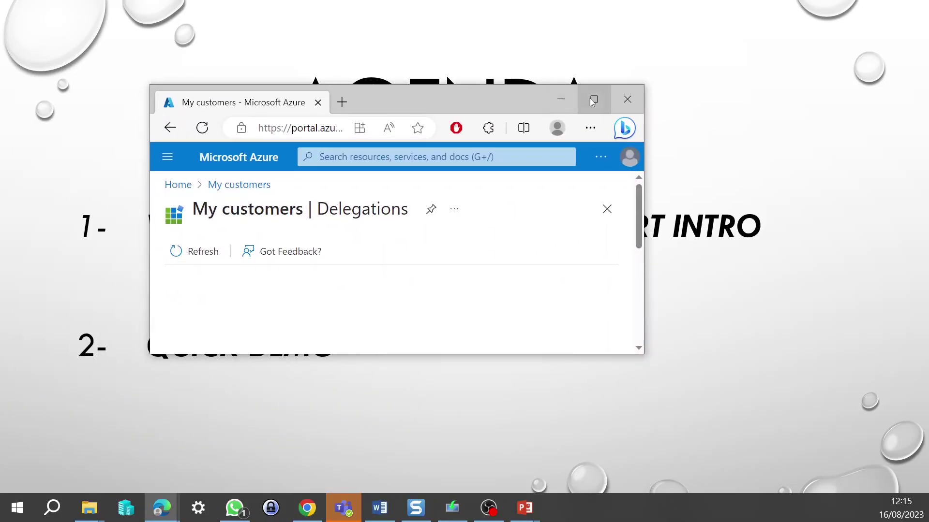
pyautogui.click(590, 99)
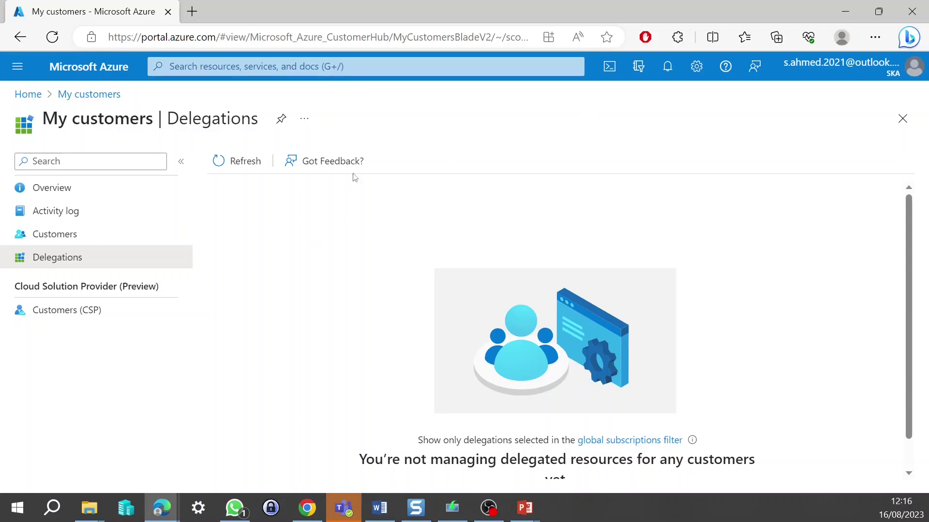
# Check the members of the TS-Sentinel Deployment group in Azure Active Directory.
pyautogui.click(32, 97)
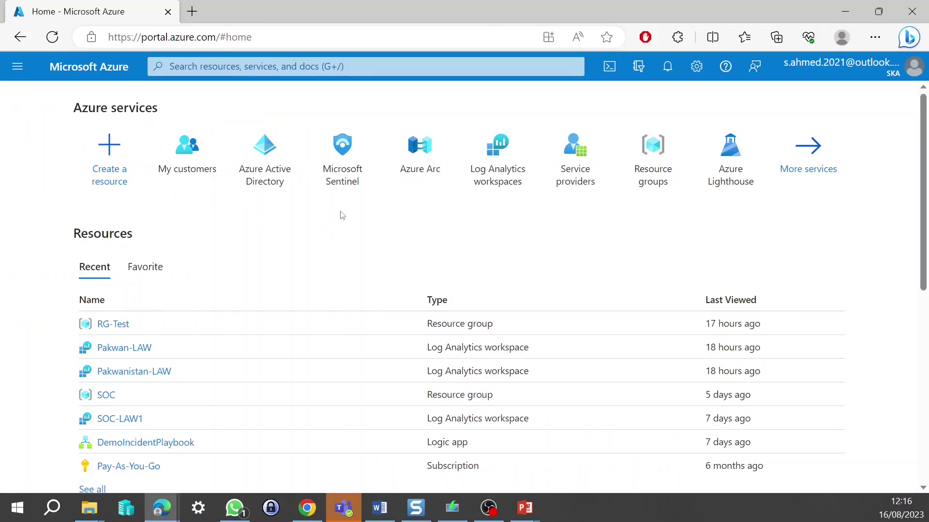
pyautogui.click(264, 166)
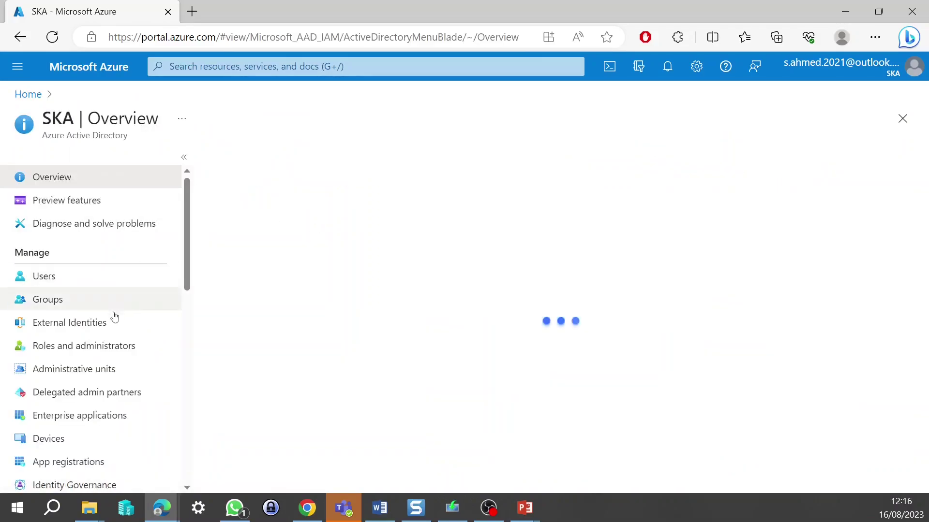
pyautogui.click(80, 300)
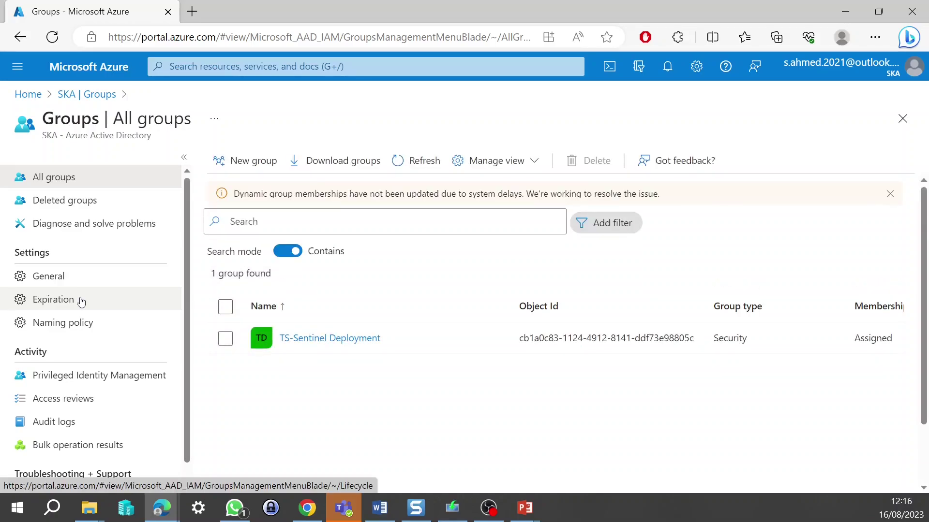
pyautogui.click(353, 341)
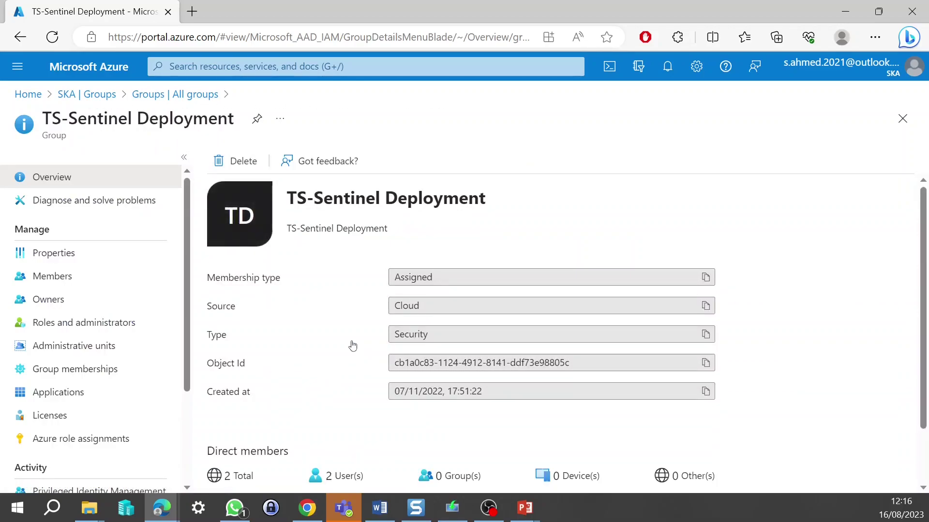
pyautogui.click(98, 276)
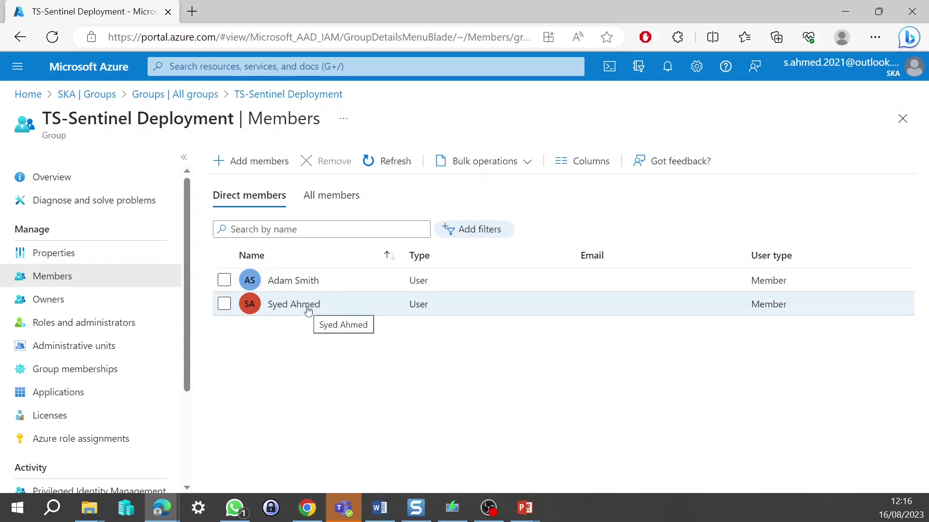
# Go back to the portal home page and view the delegations under My customers.
pyautogui.click(28, 95)
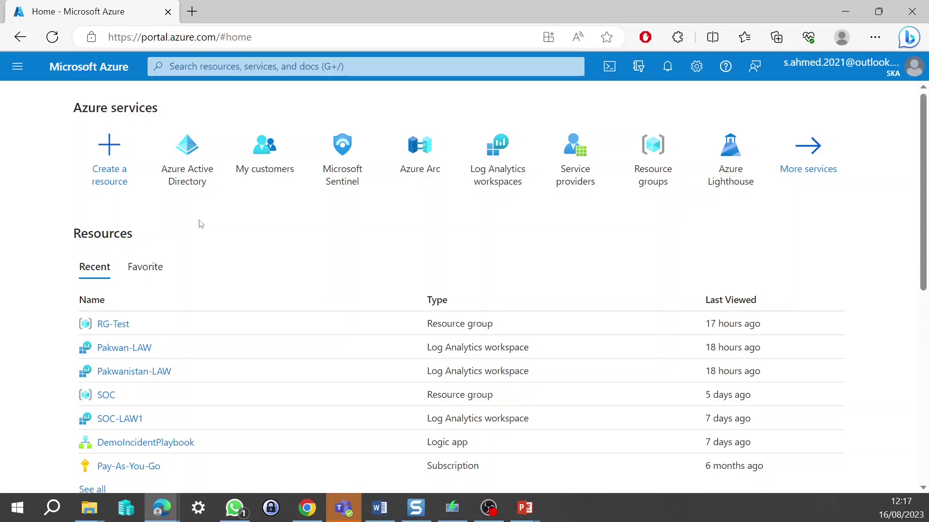
pyautogui.click(248, 177)
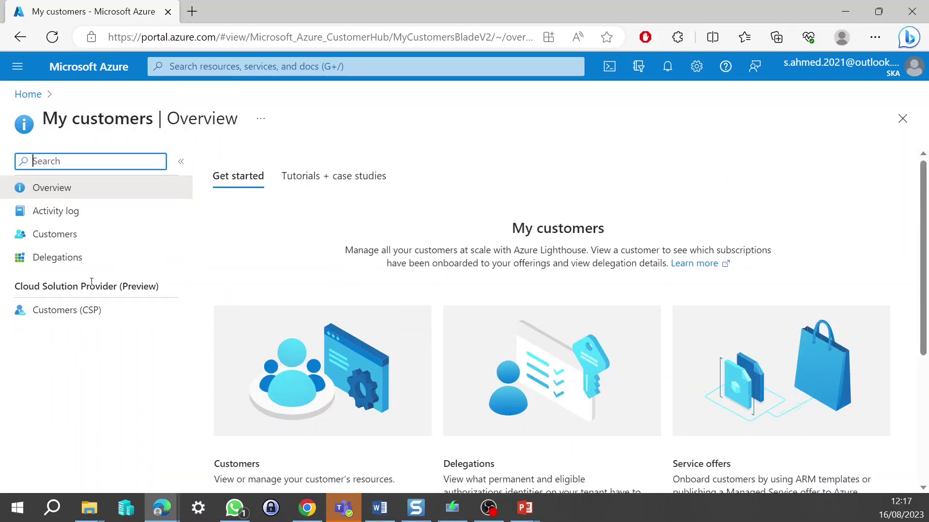
pyautogui.click(92, 262)
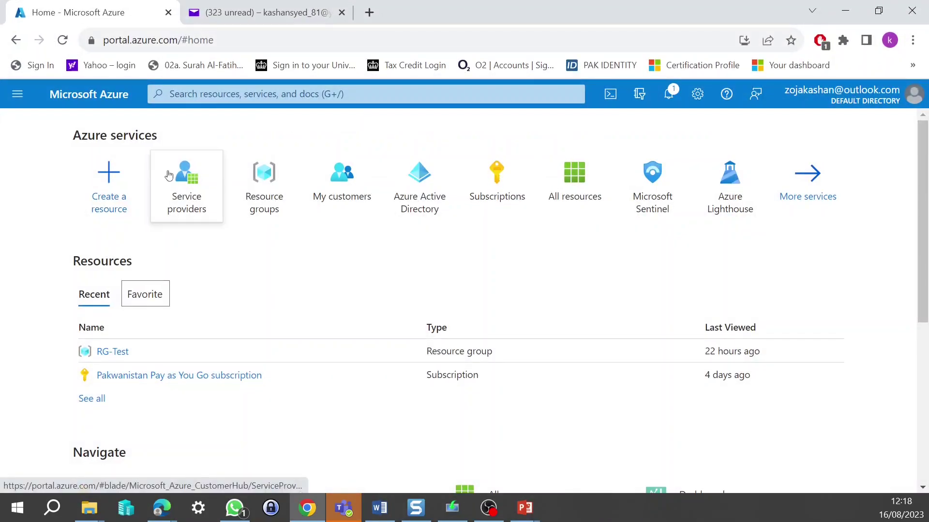
# Close the mail tab in Chrome, keeping the customer's Azure portal home page open.
pyautogui.moveTo(169, 175)
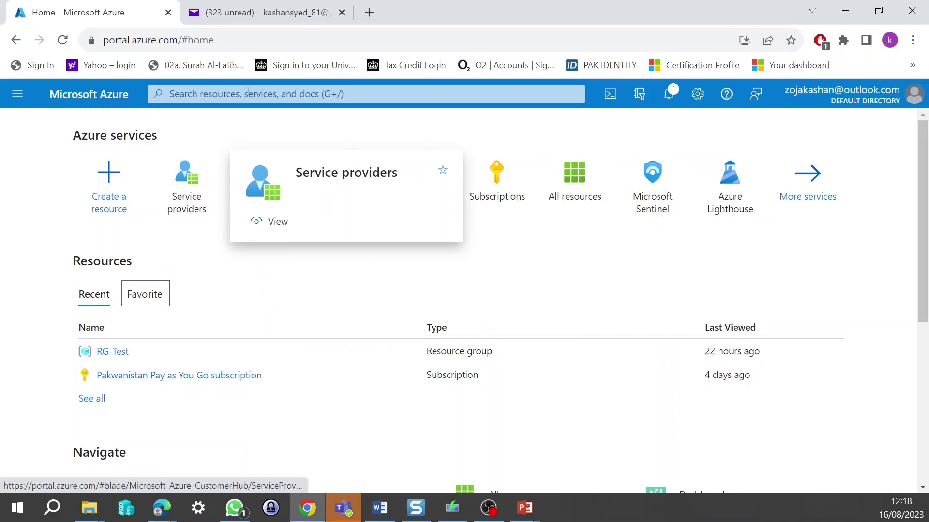
pyautogui.click(342, 12)
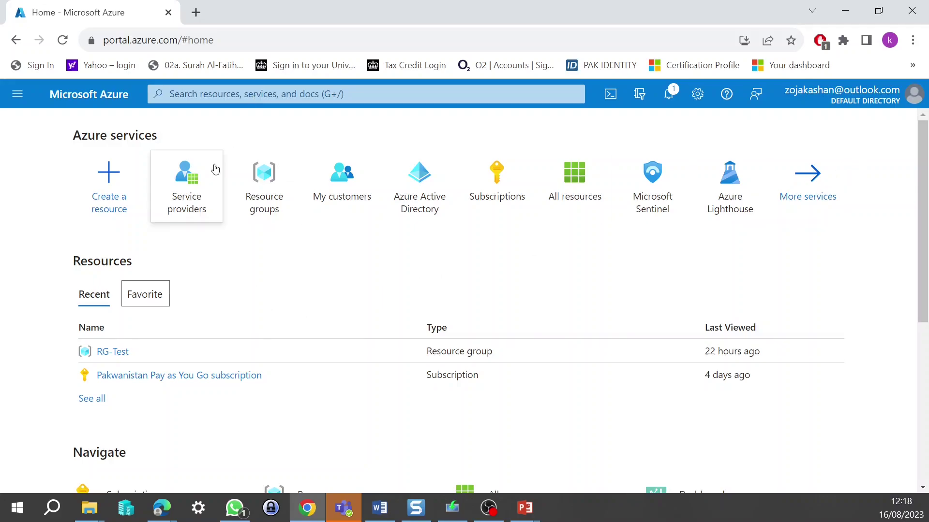
pyautogui.click(236, 97)
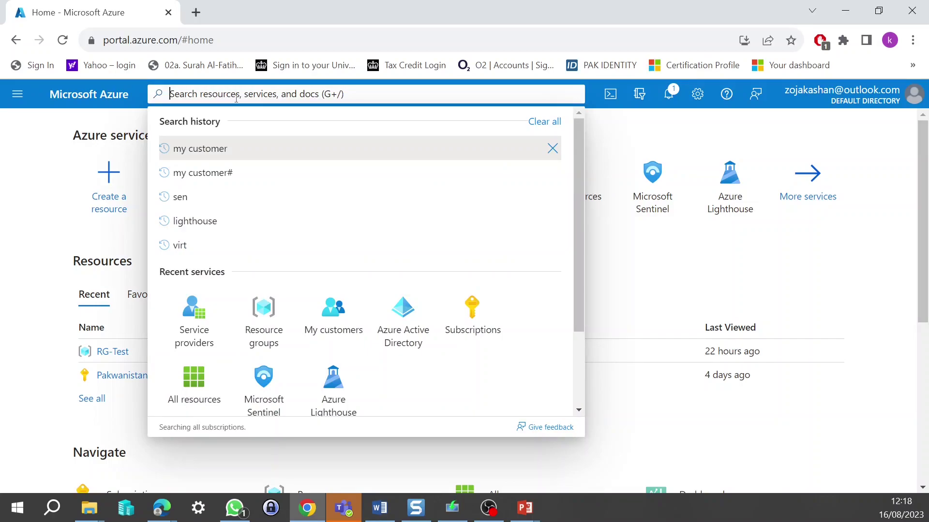
pyautogui.click(23, 266)
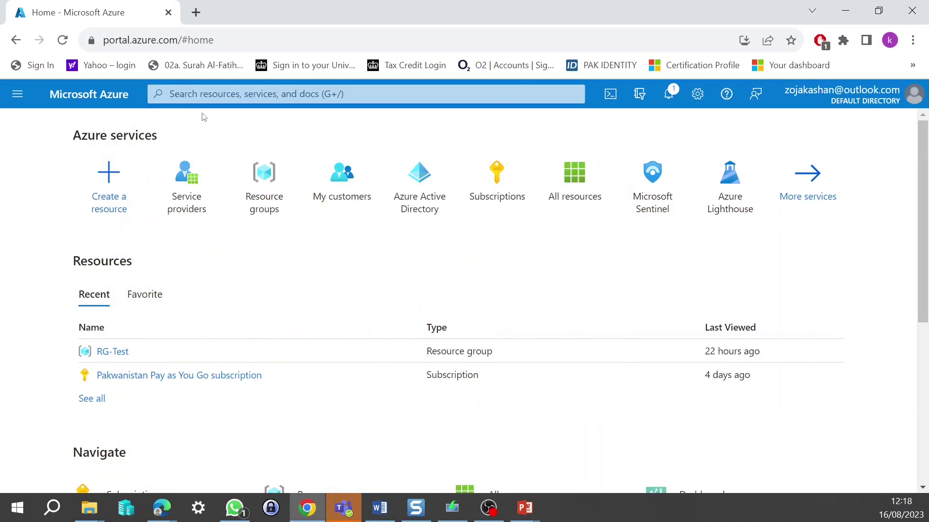
# Review the service provider offers, delegations and overview of Service providers in the customer's Azure portal.
pyautogui.click(188, 194)
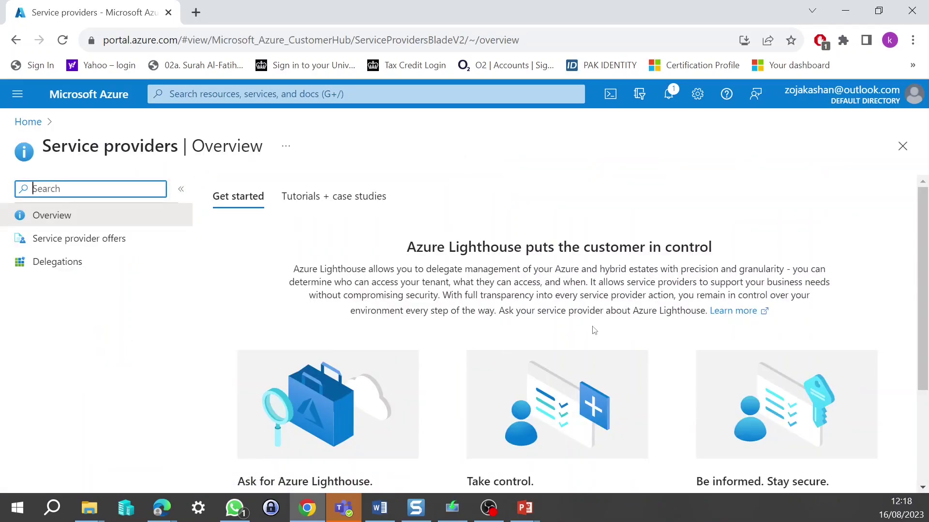
pyautogui.click(97, 240)
pyautogui.click(102, 263)
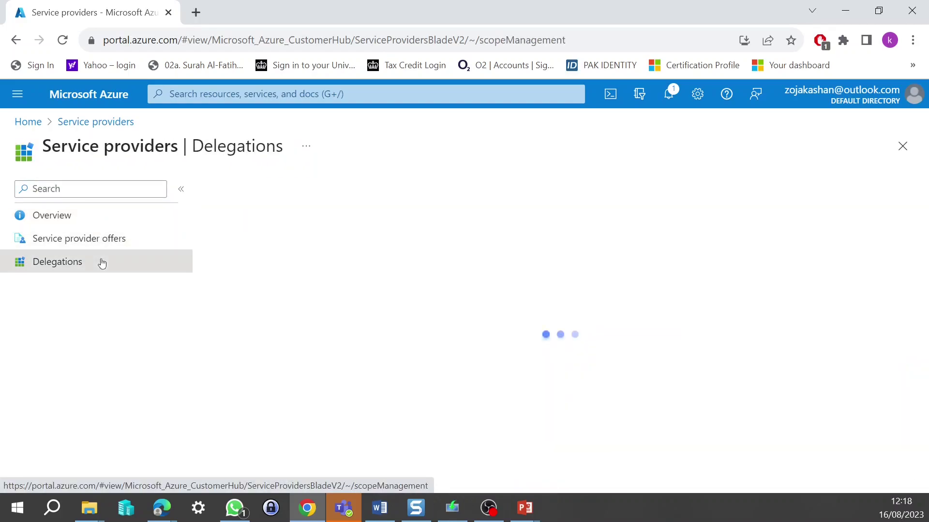
pyautogui.click(100, 222)
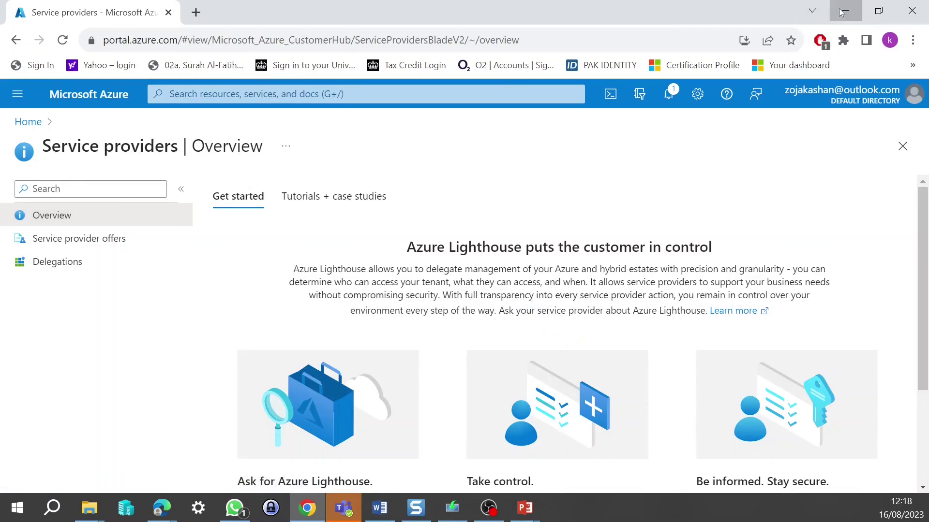
pyautogui.click(842, 13)
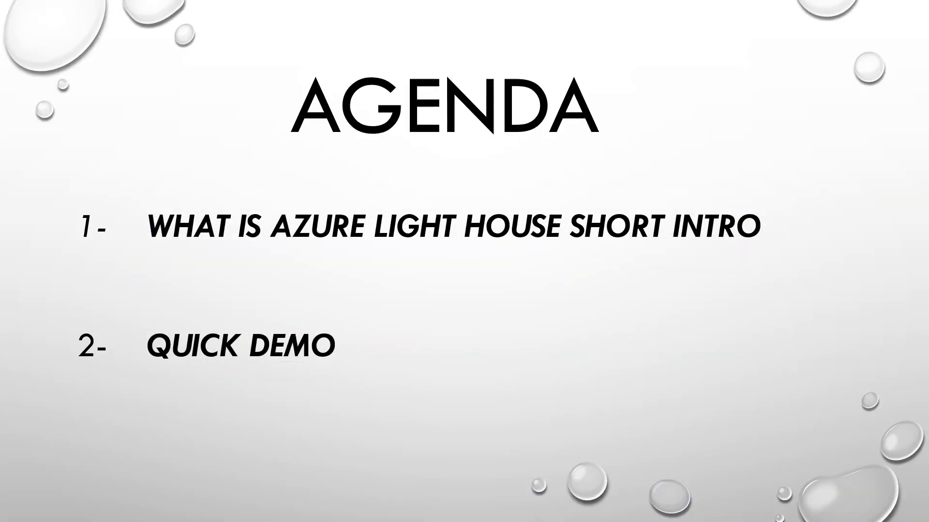
pyautogui.hotkey('alt', 'Tab')
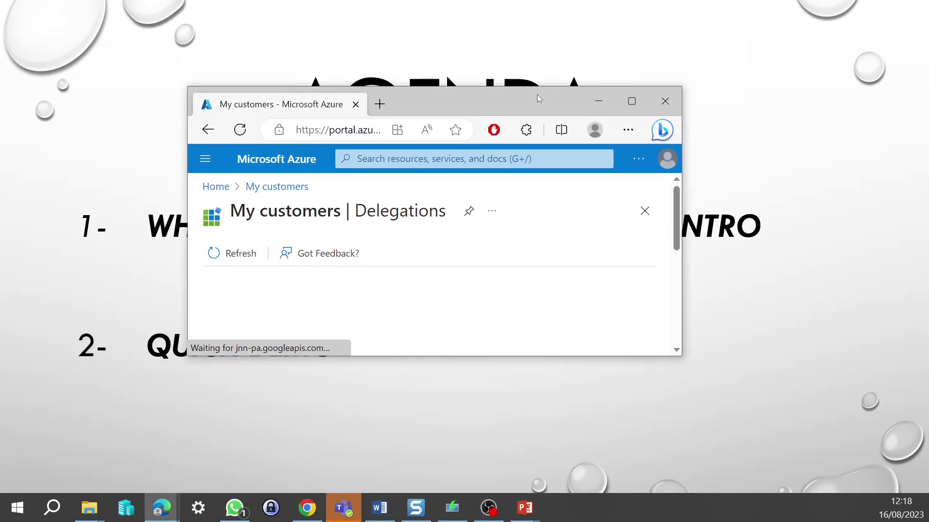
pyautogui.moveTo(537, 99); pyautogui.dragTo(451, 114)
pyautogui.hotkey('alt', 'Tab')
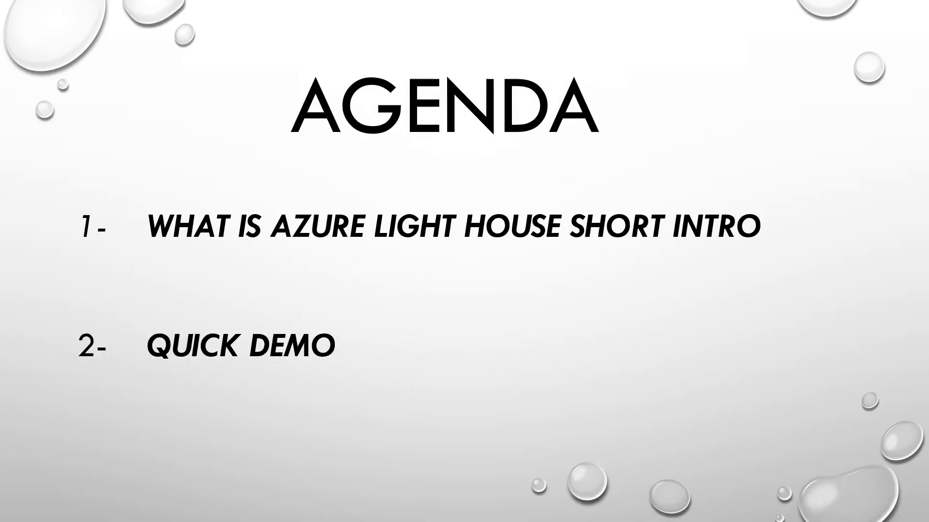
pyautogui.hotkey('alt', 'Tab')
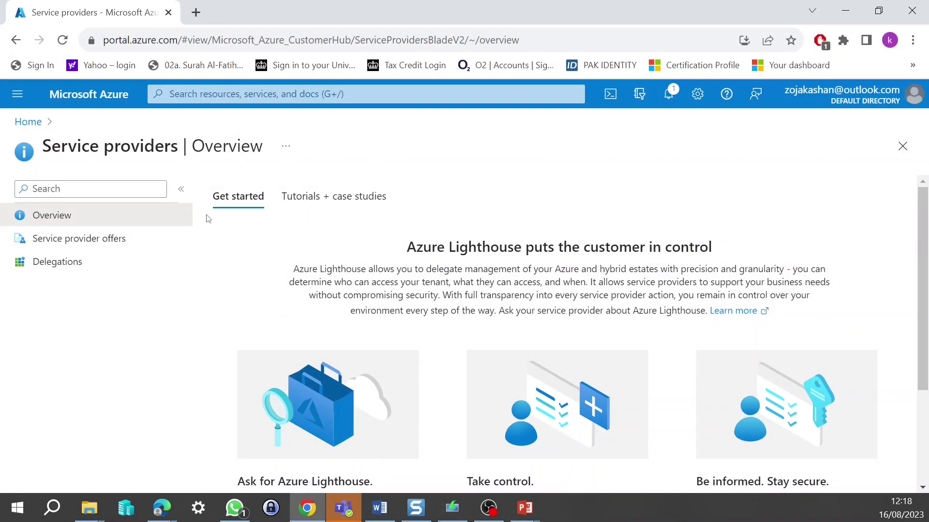
# Return to the customer's portal home page and open the list of resource groups.
pyautogui.click(25, 124)
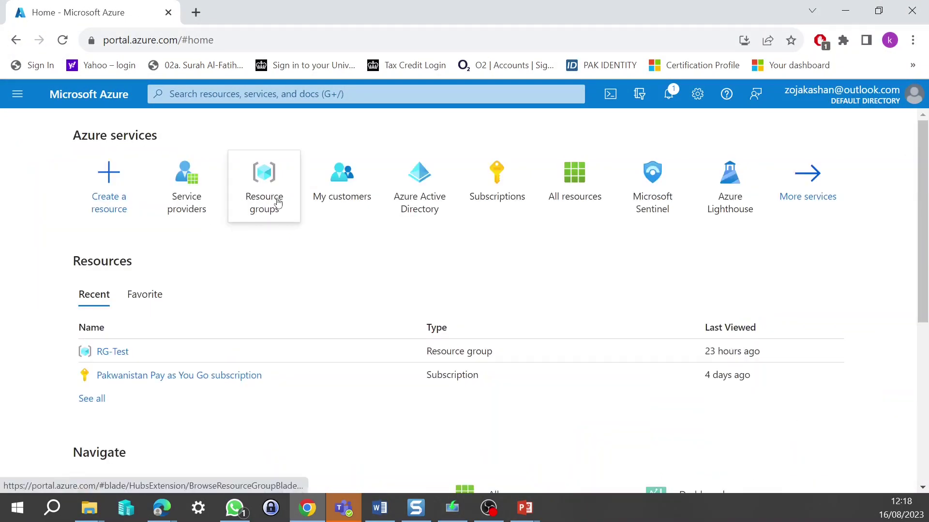
pyautogui.click(278, 203)
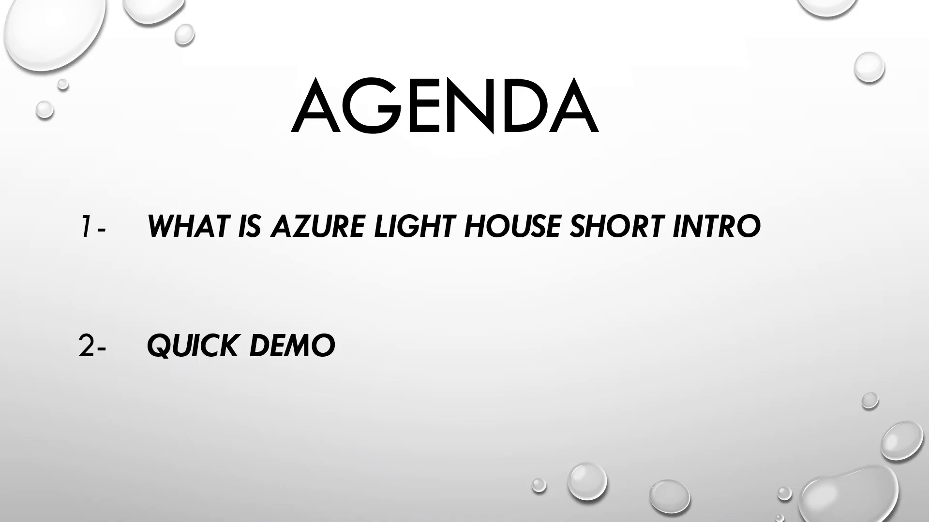
# Switch to the managing tenant's Azure portal in Edge and show the service offers section on the My customers overview.
pyautogui.hotkey('alt', 'Tab')
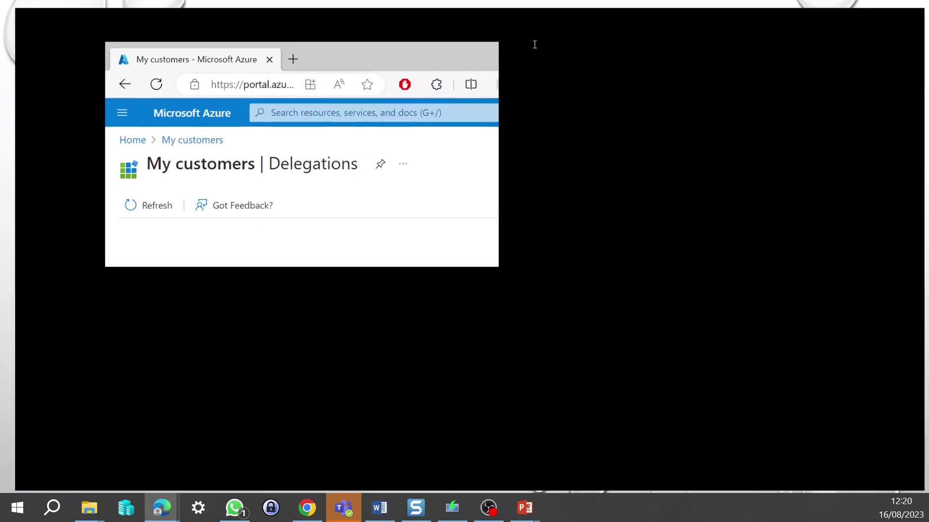
pyautogui.click(533, 44)
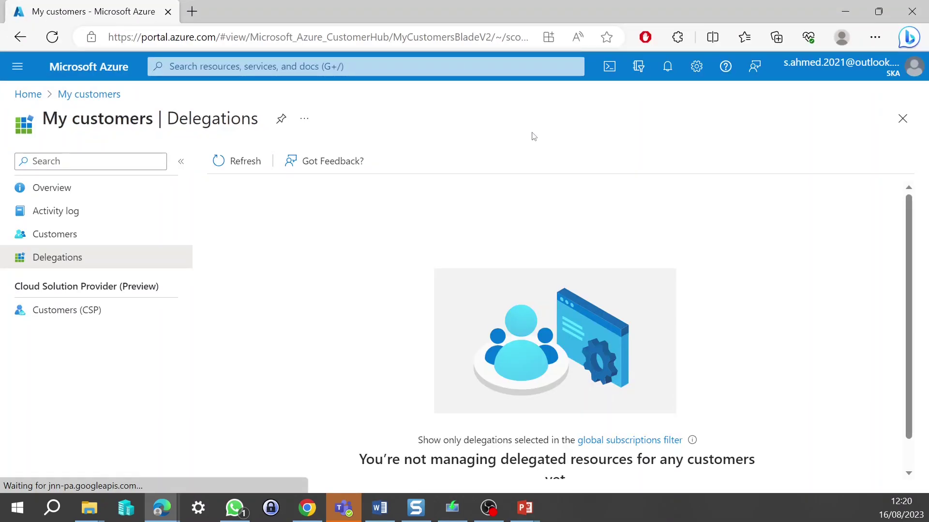
pyautogui.click(78, 191)
pyautogui.scroll(-3, 695, 325)
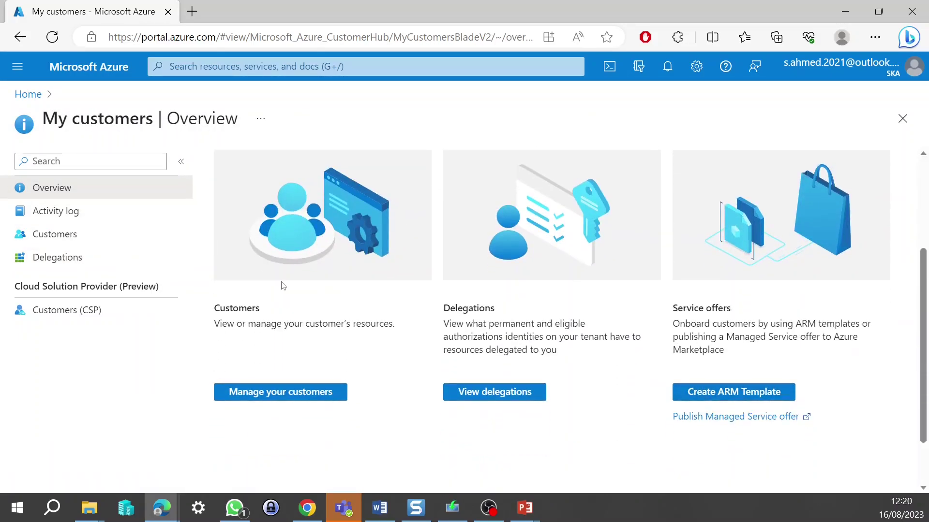
# Start creating an ARM template offer from the service offers section of the My customers overview.
pyautogui.scroll(3, 283, 286)
pyautogui.scroll(-3, 370, 274)
pyautogui.scroll(2, 394, 332)
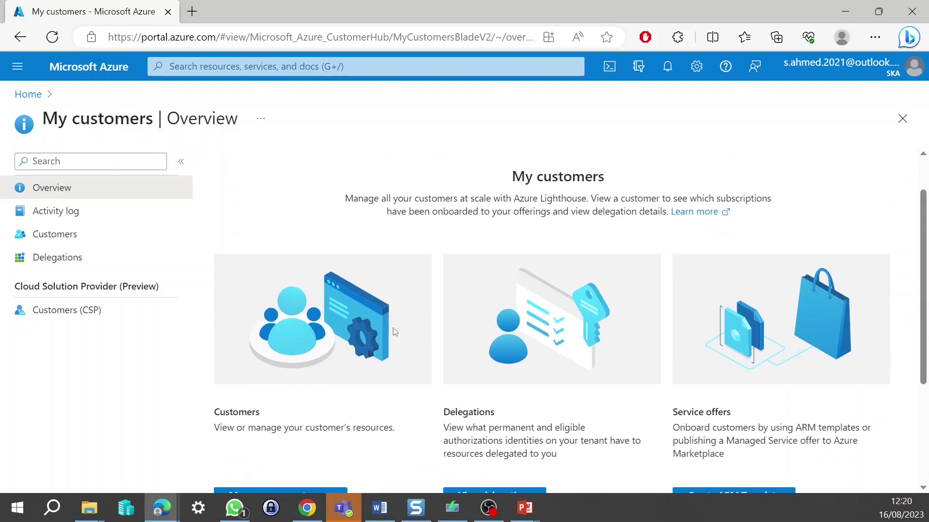
pyautogui.scroll(-3, 394, 332)
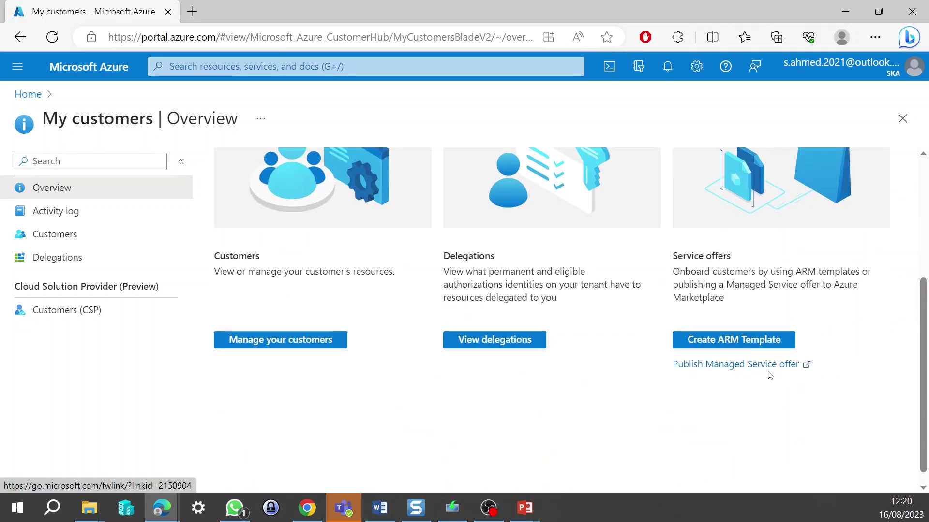
pyautogui.click(748, 349)
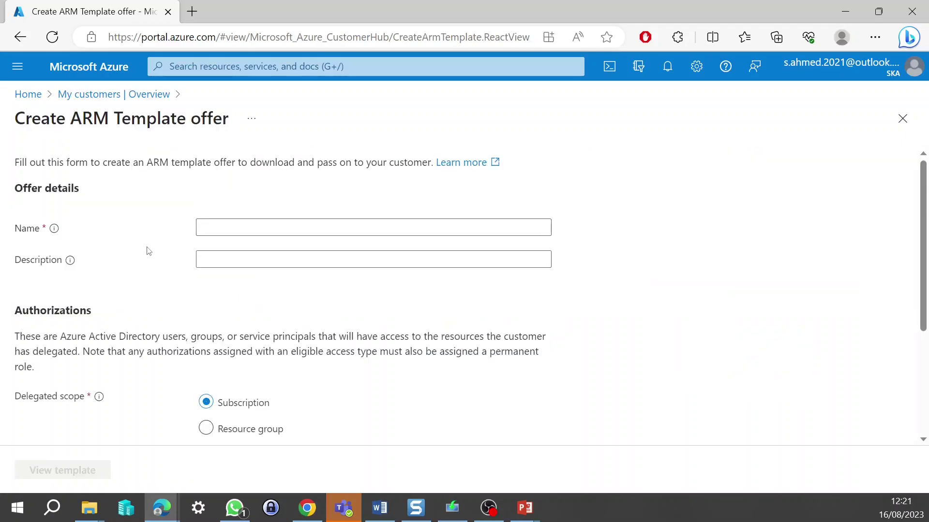
# Name the offer SKA-Pakwanistan and enter a description beginning with "Sentinel D".
pyautogui.click(255, 228)
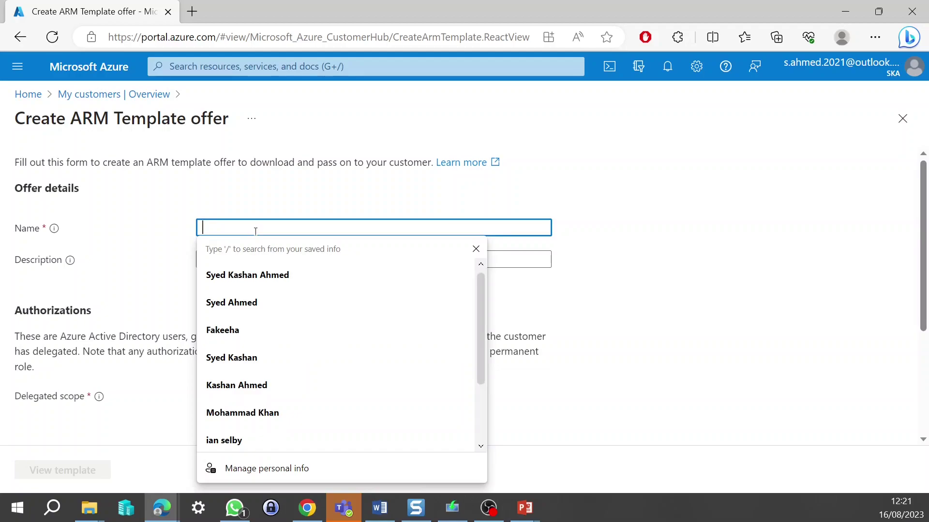
pyautogui.click(657, 307)
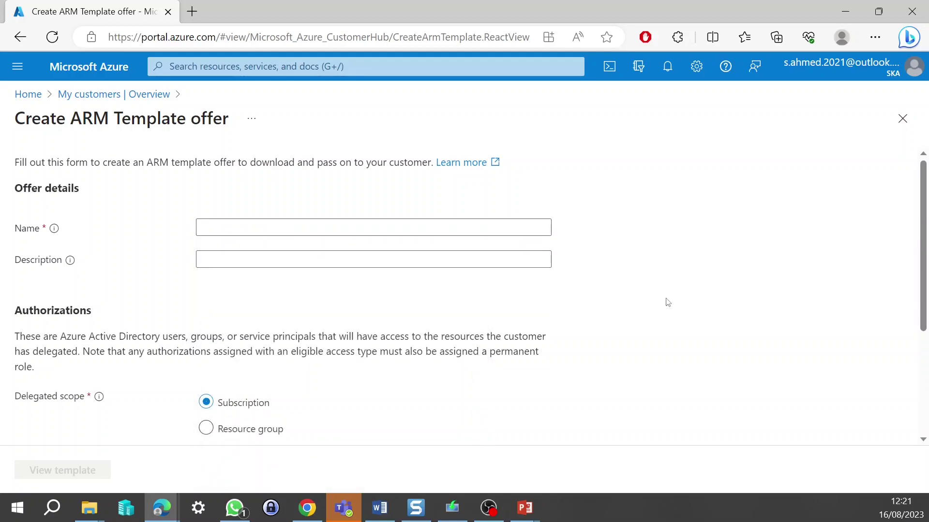
pyautogui.click(402, 232)
pyautogui.write('UK-')
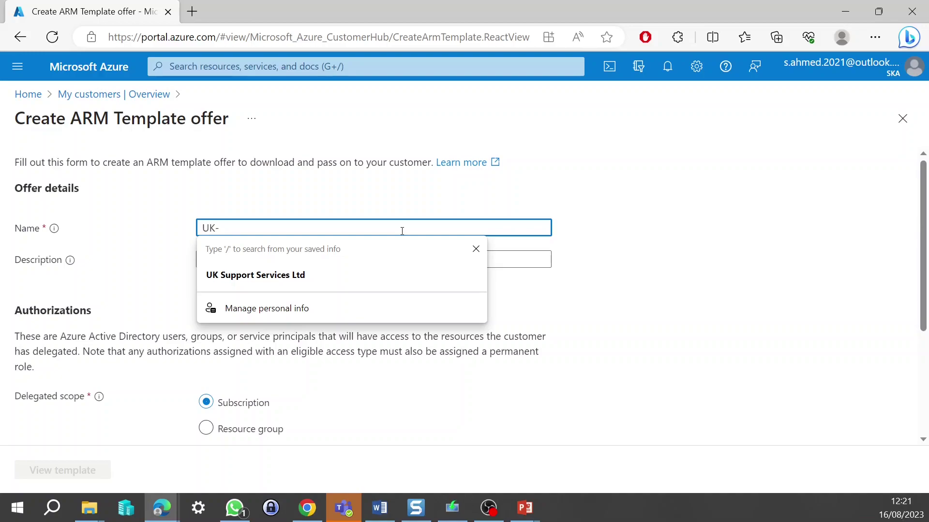
pyautogui.press('BackSpace')
pyautogui.press('BackSpace')
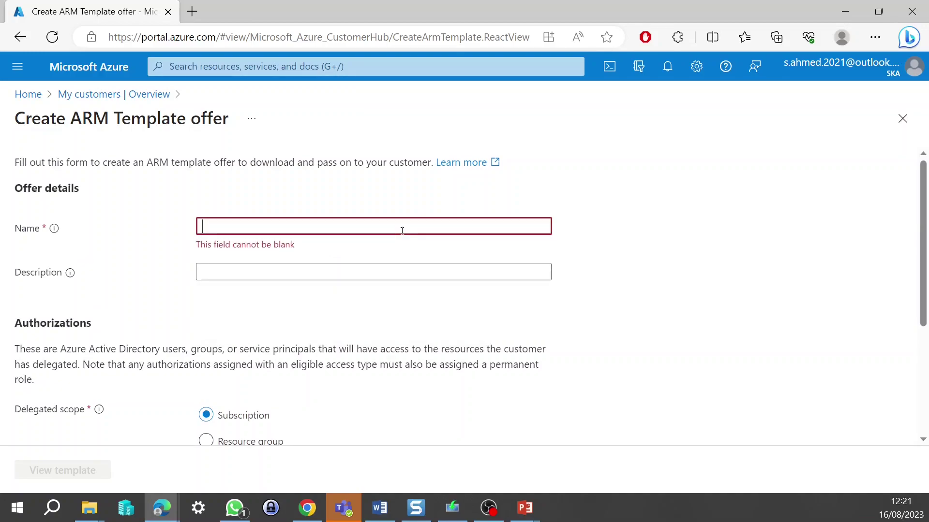
pyautogui.write('SKA-z')
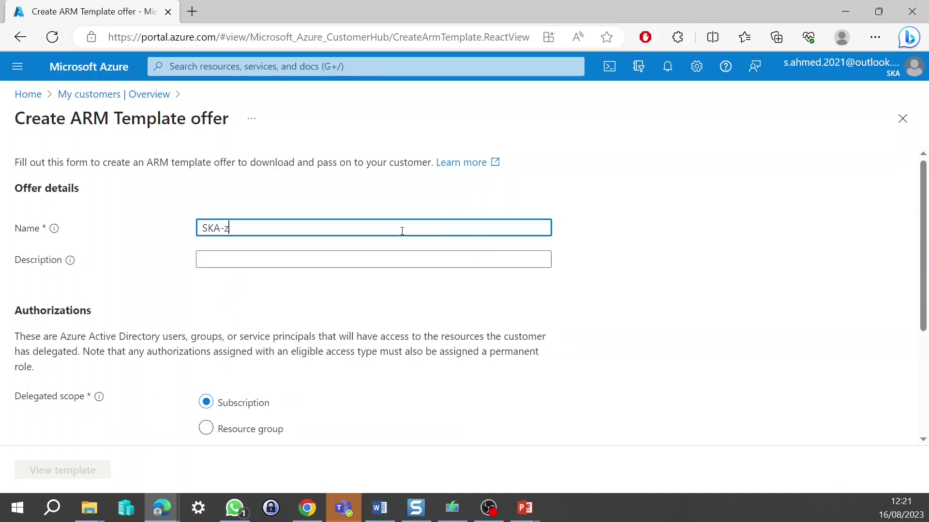
pyautogui.press('BackSpace')
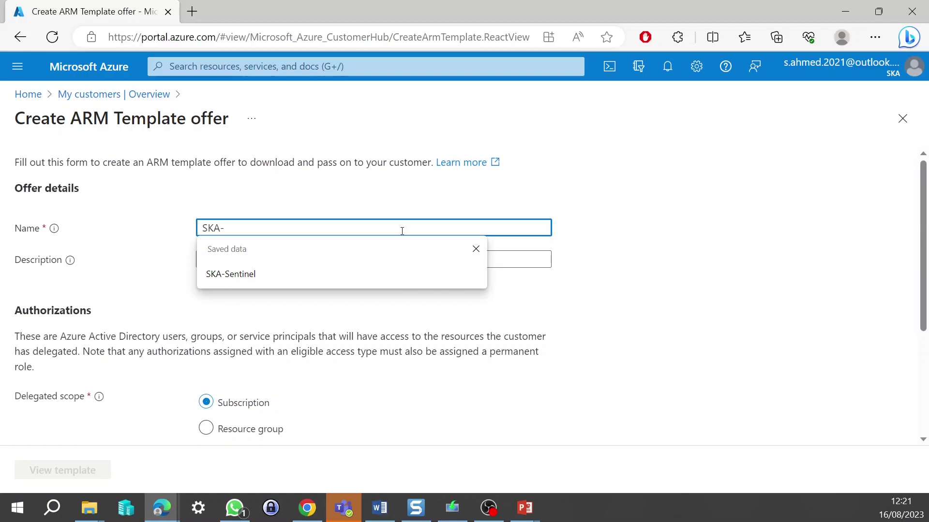
pyautogui.write('Z')
pyautogui.write('K')
pyautogui.press('BackSpace')
pyautogui.press('BackSpace')
pyautogui.write('Pak')
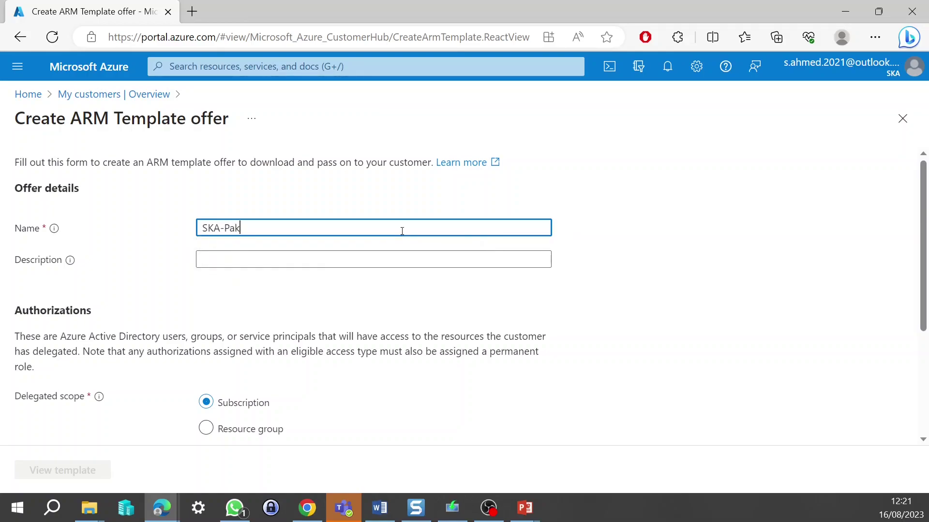
pyautogui.write('wanistan')
pyautogui.click(362, 258)
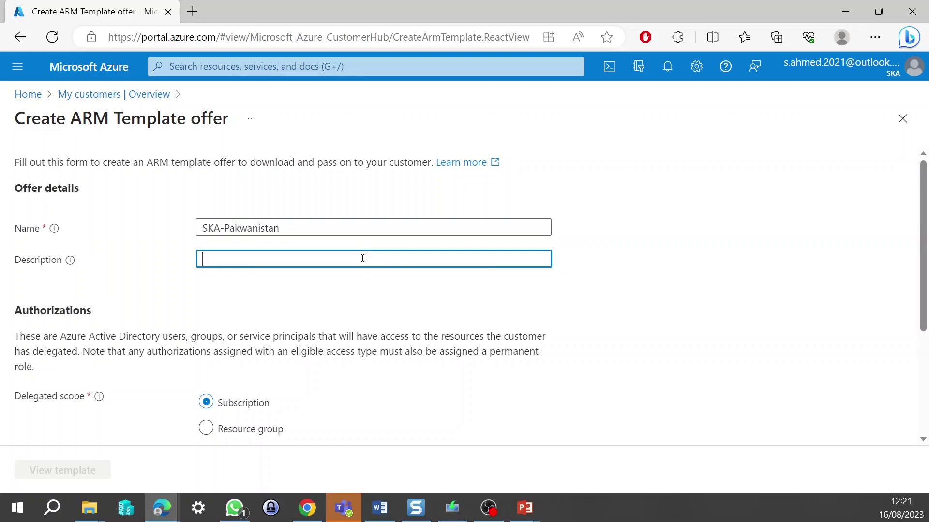
pyautogui.write('Sentinel D')
# Set the offer's delegated scope to resource group and enter RG-Test as the resource group.
pyautogui.click(206, 429)
pyautogui.scroll(-3, 218, 387)
pyautogui.click(253, 332)
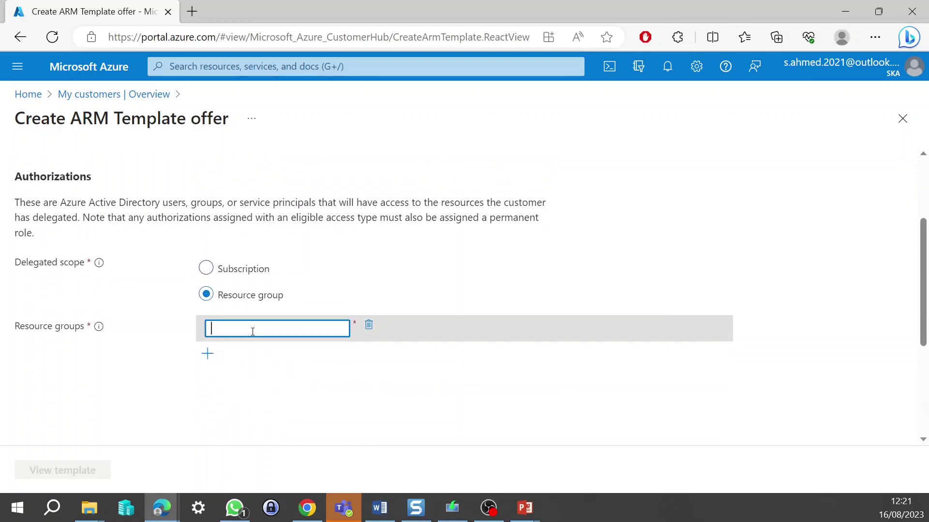
pyautogui.write('RG-Test')
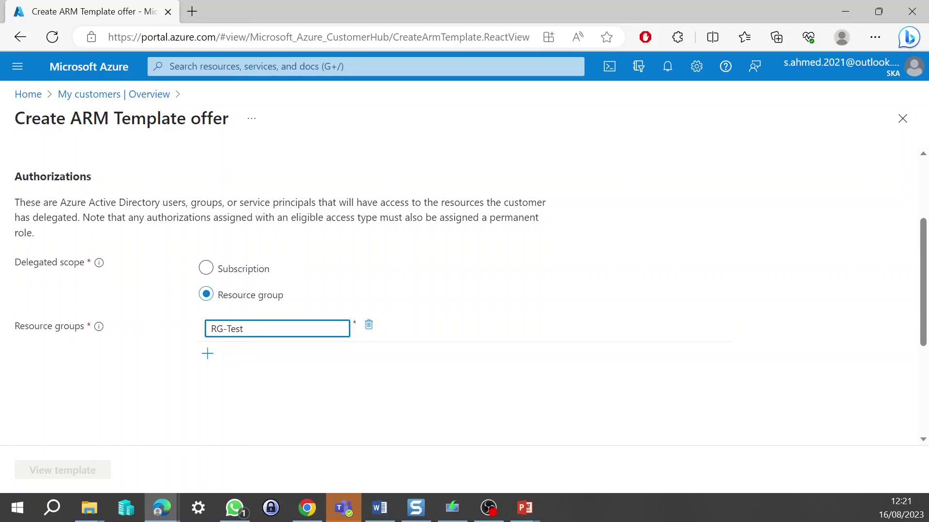
# Switch to the customer's Azure portal in Chrome, check the resource group name in its resource groups list, and minimise that window.
pyautogui.hotkey('alt', 'Tab')
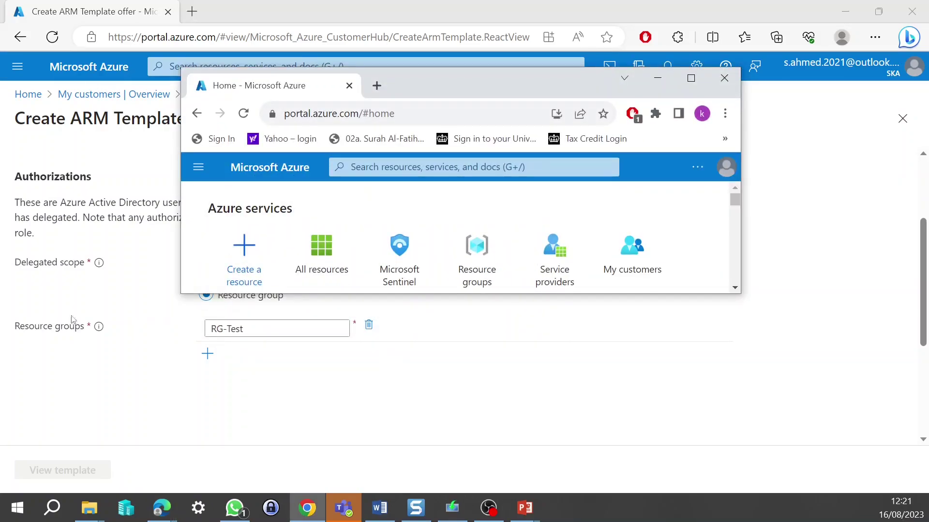
pyautogui.scroll(-1, 463, 203)
pyautogui.scroll(-3, 463, 204)
pyautogui.scroll(5, 387, 232)
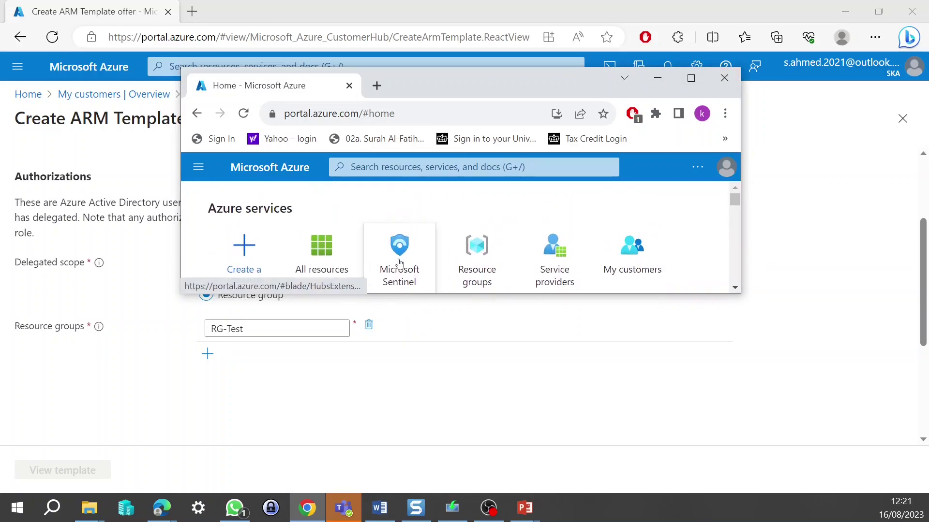
pyautogui.click(476, 253)
pyautogui.scroll(-3, 438, 249)
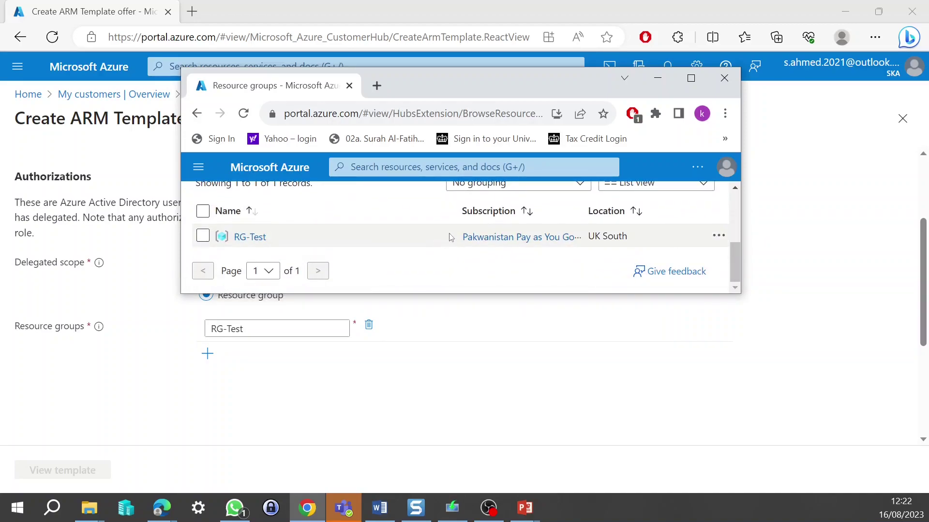
pyautogui.click(657, 77)
# Add an authorization to the offer with principal type Group and select the TS-Sentinel Deployment group.
pyautogui.scroll(-2, 261, 366)
pyautogui.scroll(-3, 261, 366)
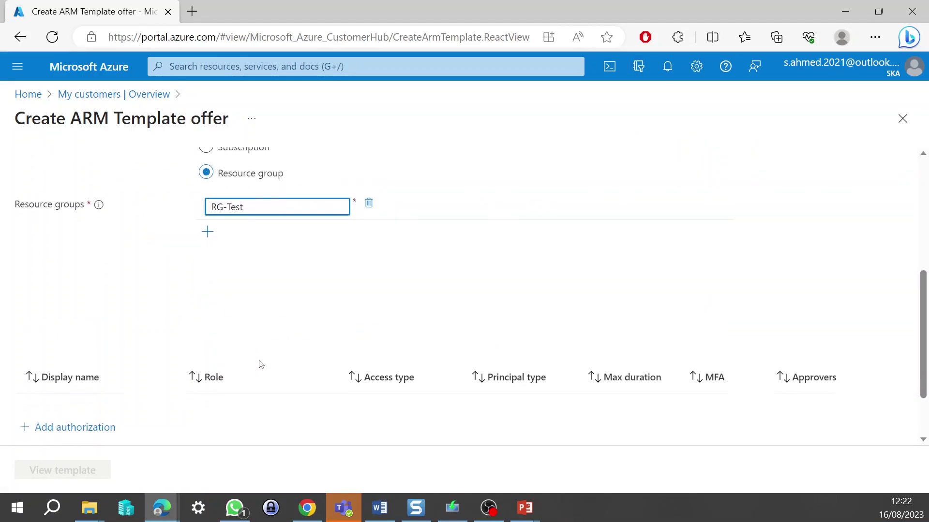
pyautogui.click(101, 356)
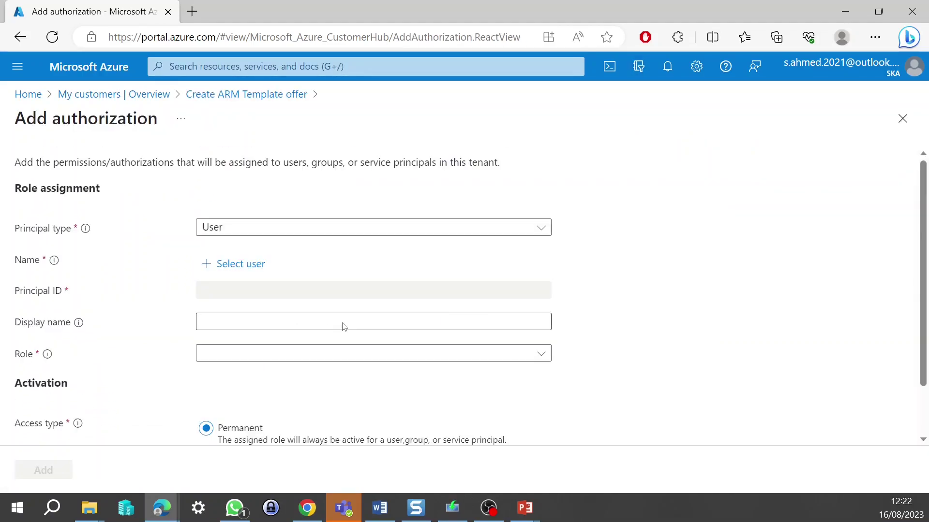
pyautogui.click(338, 228)
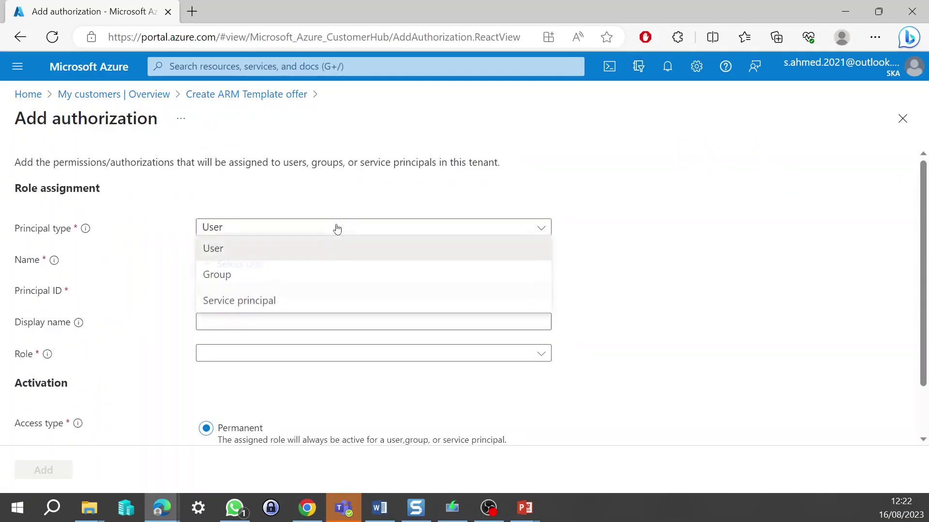
pyautogui.click(238, 282)
pyautogui.click(247, 264)
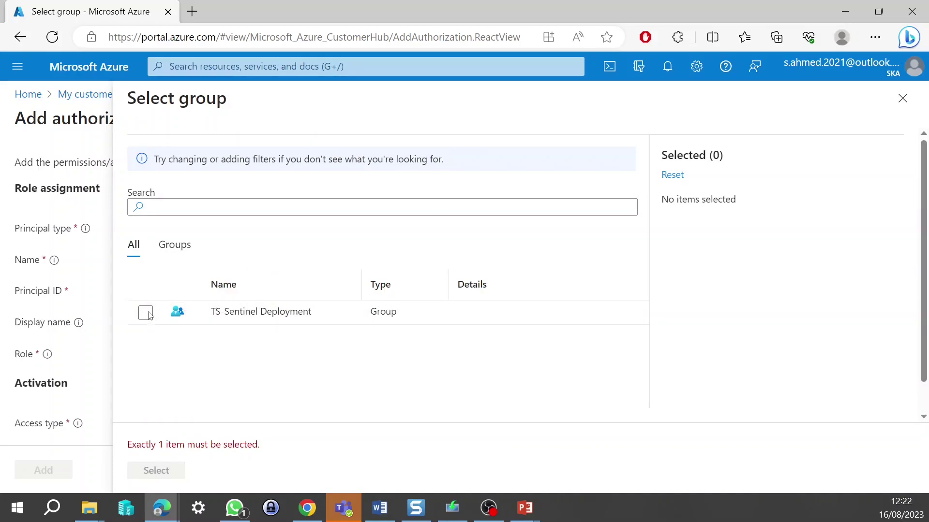
pyautogui.click(146, 313)
pyautogui.click(167, 471)
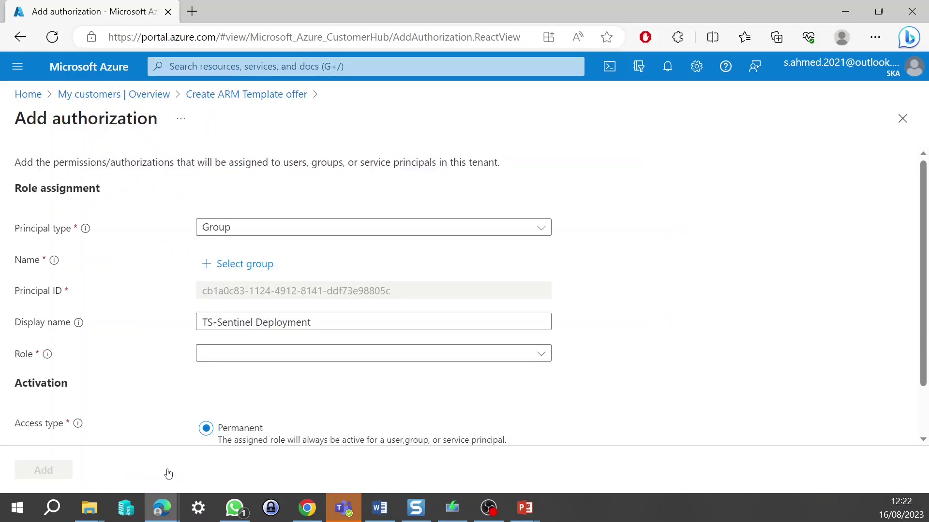
pyautogui.click(228, 356)
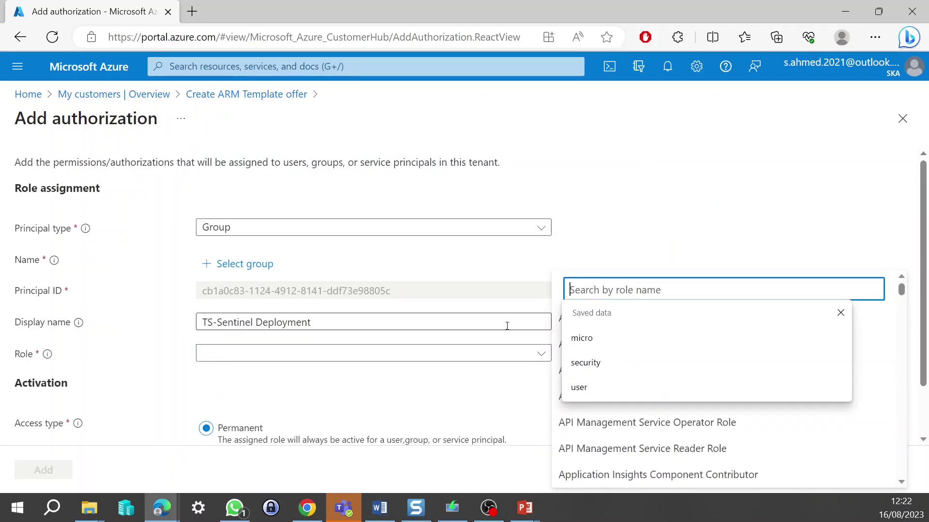
pyautogui.write('contribut')
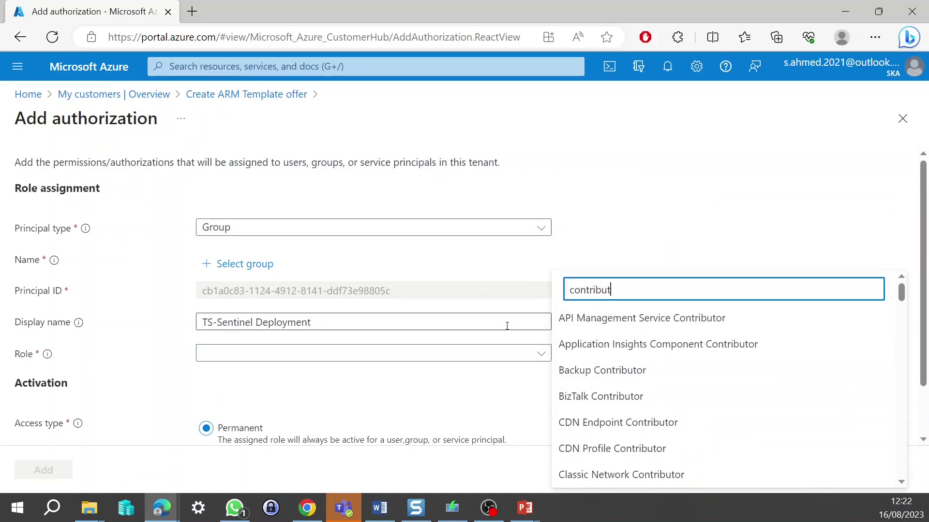
pyautogui.write('or')
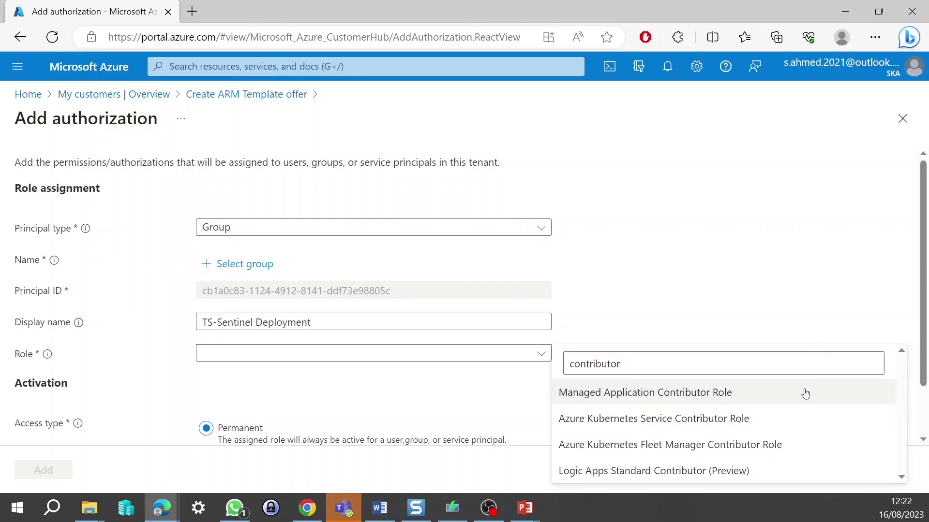
pyautogui.click(717, 362)
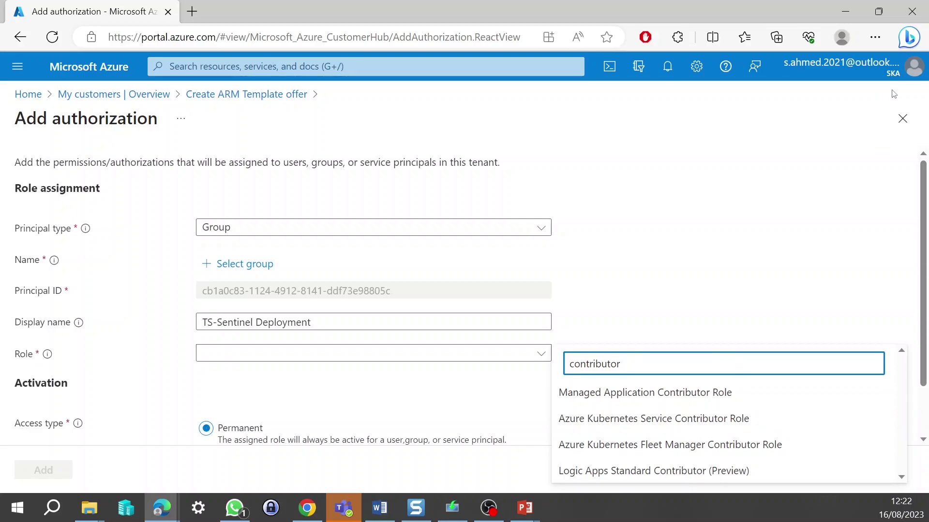
pyautogui.click(879, 11)
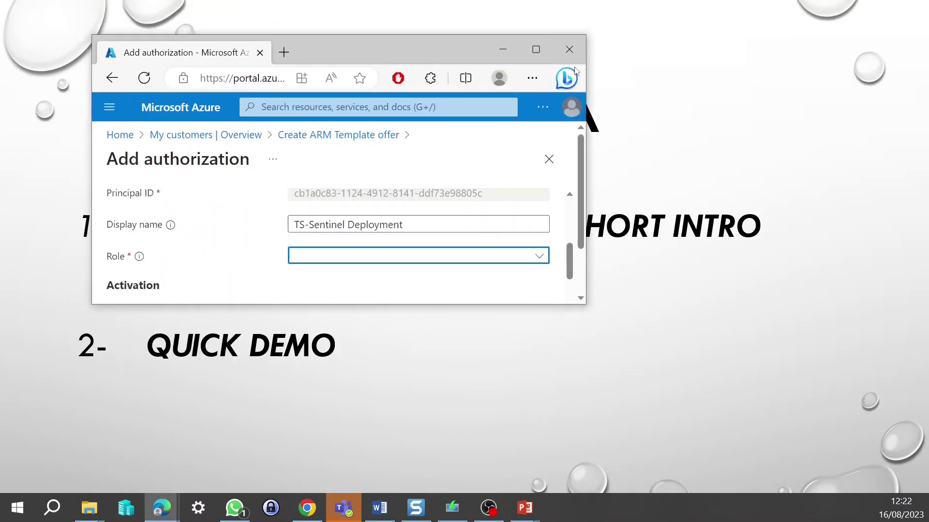
pyautogui.click(535, 50)
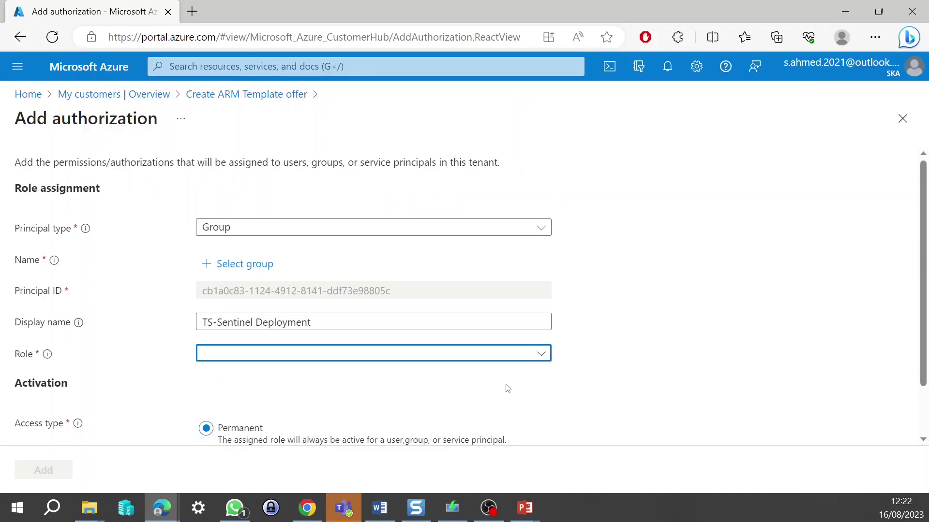
# Assign the Contributor role to the TS-Sentinel Deployment group with permanent access and add the authorization to the offer.
pyautogui.scroll(-1, 504, 385)
pyautogui.click(431, 292)
pyautogui.scroll(-2, 631, 315)
pyautogui.scroll(2, 667, 342)
pyautogui.click(646, 295)
pyautogui.write('c')
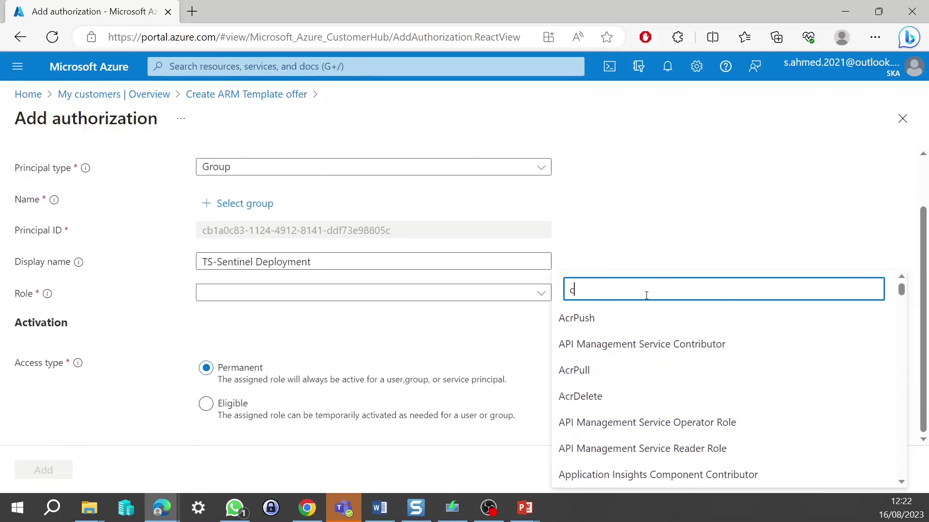
pyautogui.write('ontr')
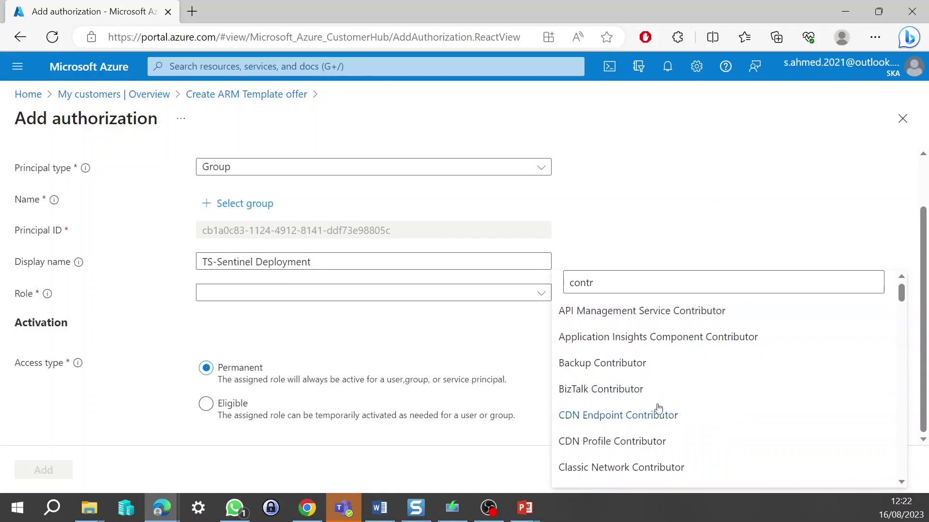
pyautogui.scroll(-4, 657, 411)
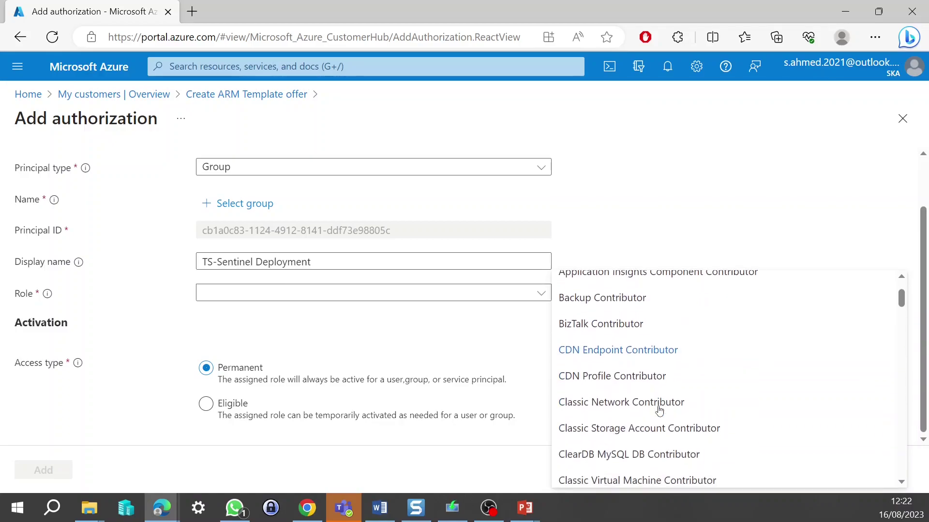
pyautogui.click(619, 411)
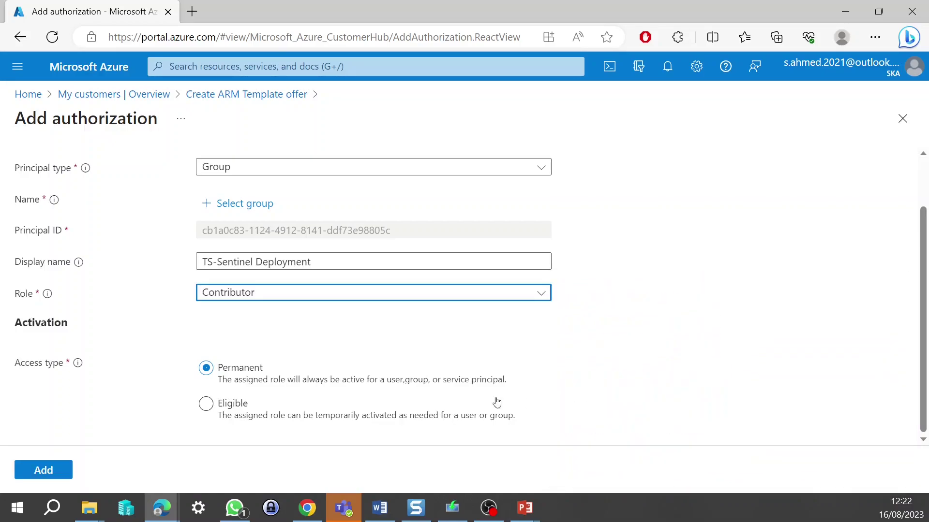
pyautogui.click(64, 473)
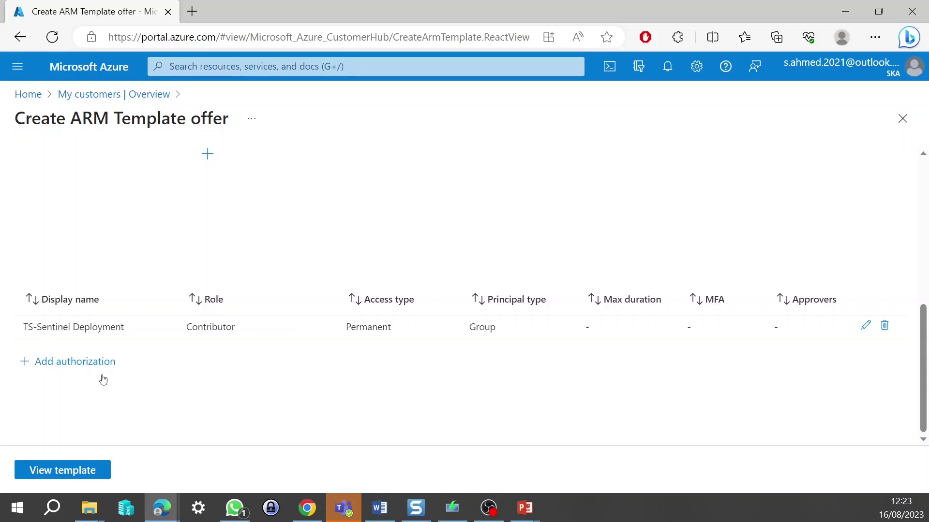
# Start a second authorization in the offer with principal type Group and select the TS-Sentinel Deployment group.
pyautogui.click(104, 364)
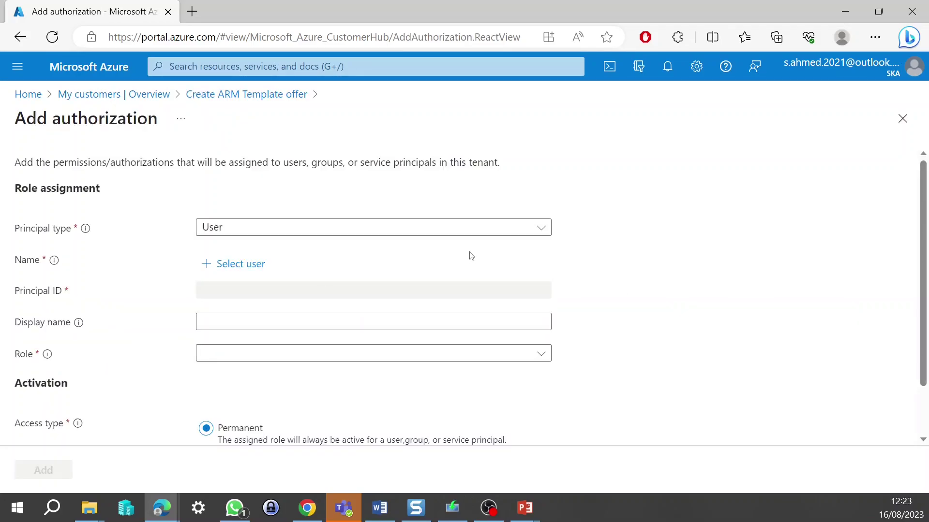
pyautogui.click(414, 228)
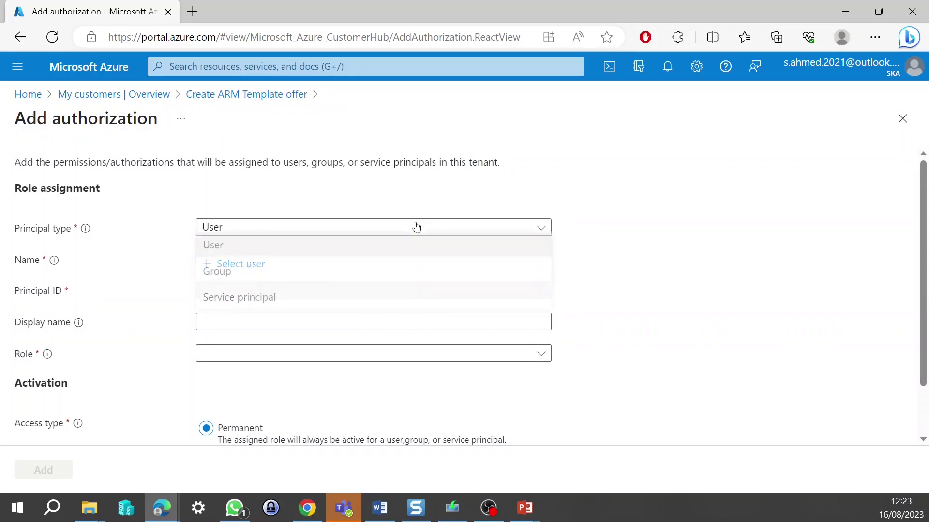
pyautogui.click(256, 275)
pyautogui.click(257, 267)
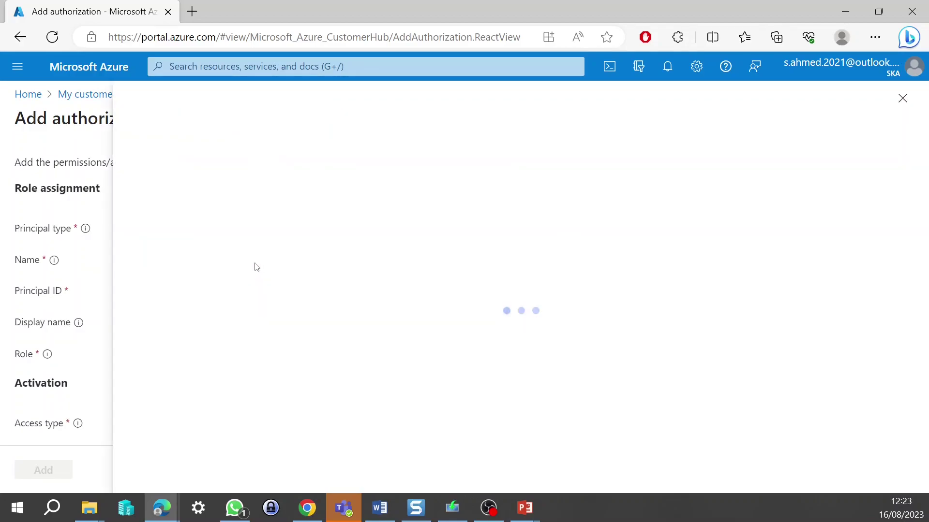
pyautogui.click(146, 315)
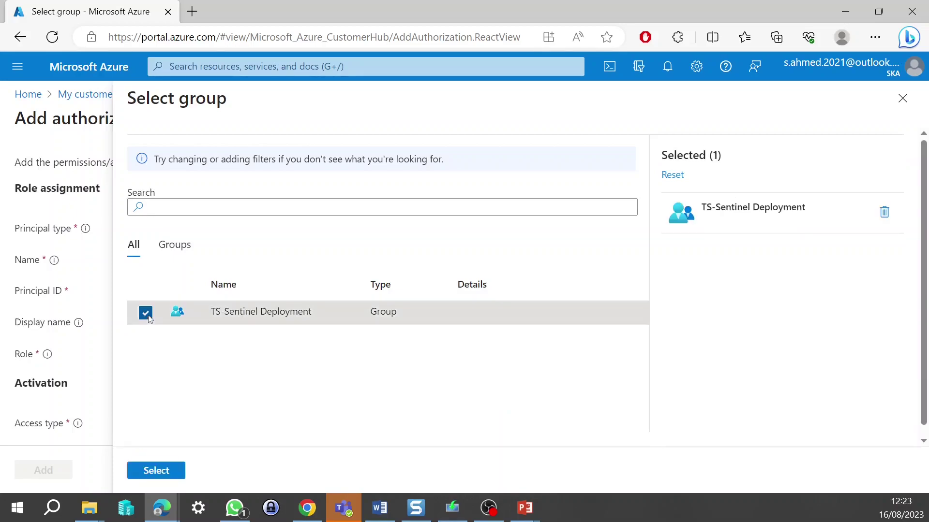
pyautogui.click(170, 476)
# Assign the Logic App Contributor role to the TS-Sentinel Deployment group with permanent access and add the authorization to the offer.
pyautogui.click(304, 363)
pyautogui.click(607, 280)
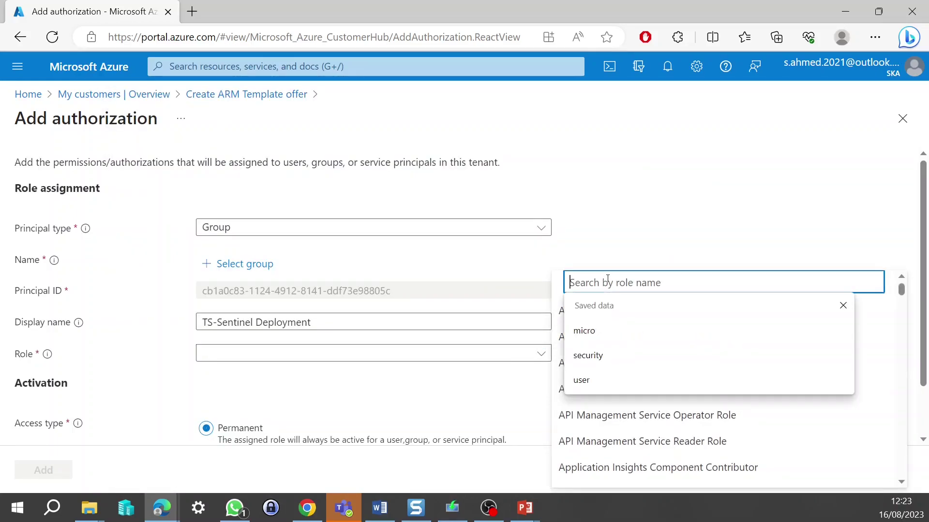
pyautogui.write('logic')
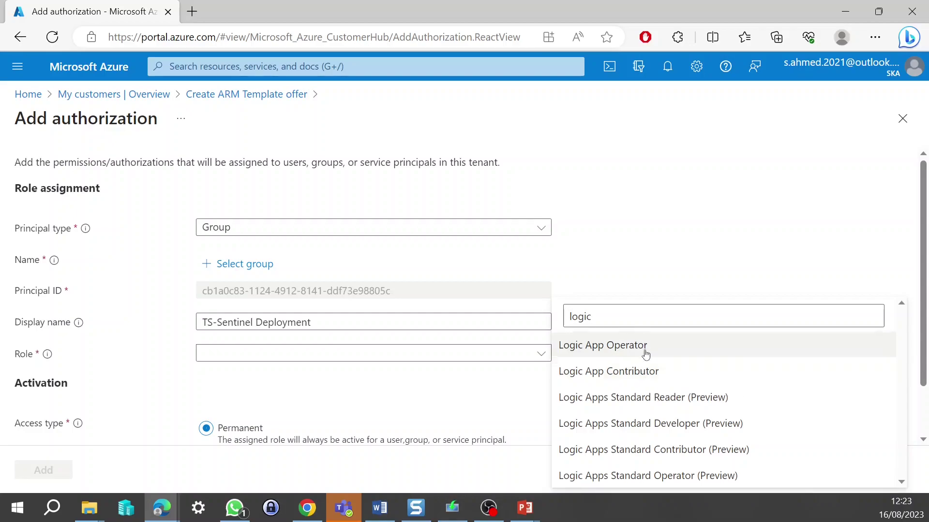
pyautogui.click(648, 374)
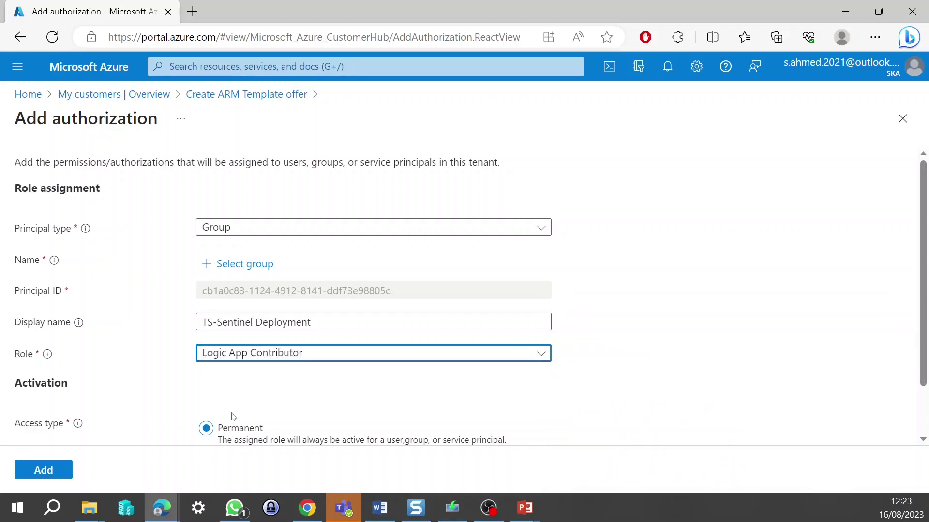
pyautogui.scroll(-2, 75, 432)
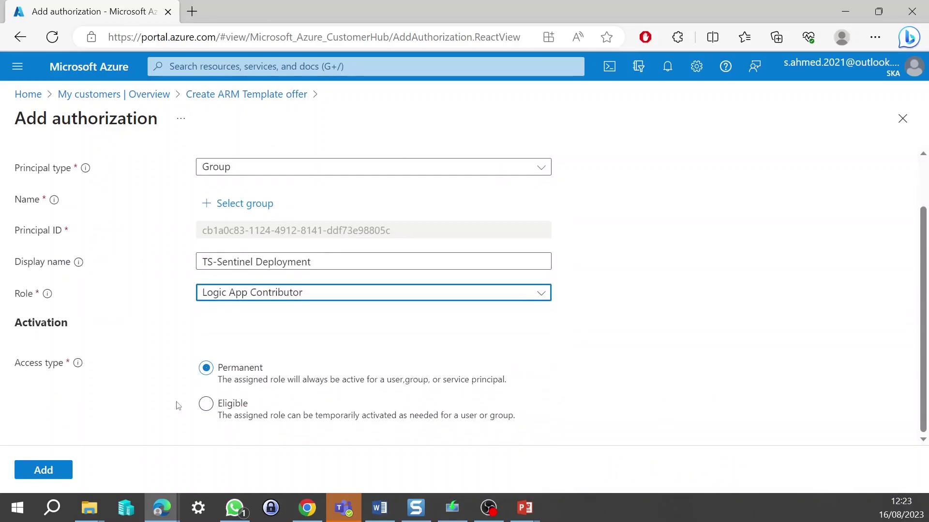
pyautogui.scroll(2, 557, 363)
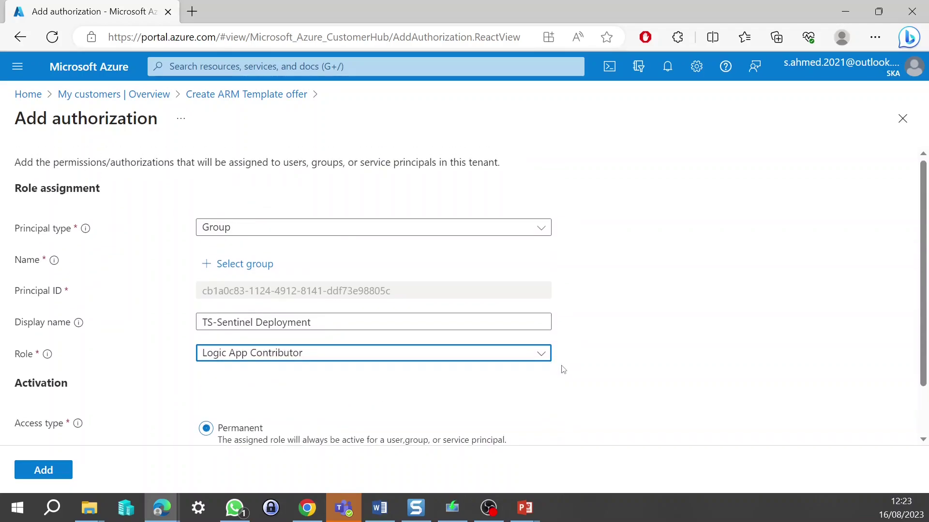
pyautogui.scroll(-2, 103, 401)
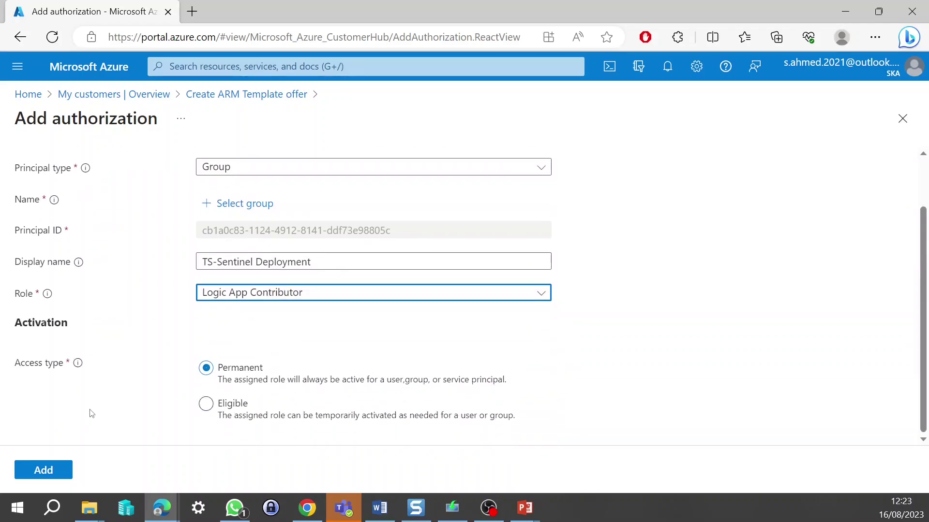
pyautogui.click(63, 470)
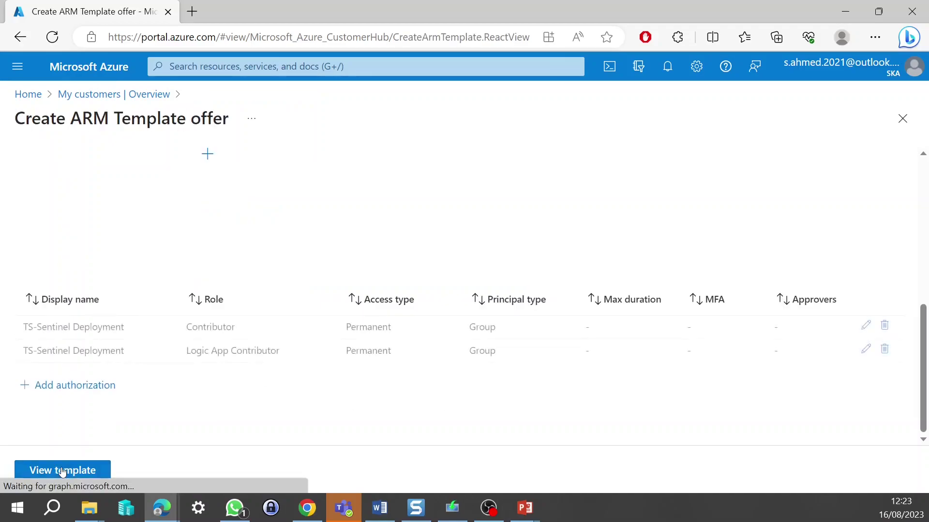
# Start a third authorization in the offer with principal type Group and select the TS-Sentinel Deployment group.
pyautogui.click(87, 386)
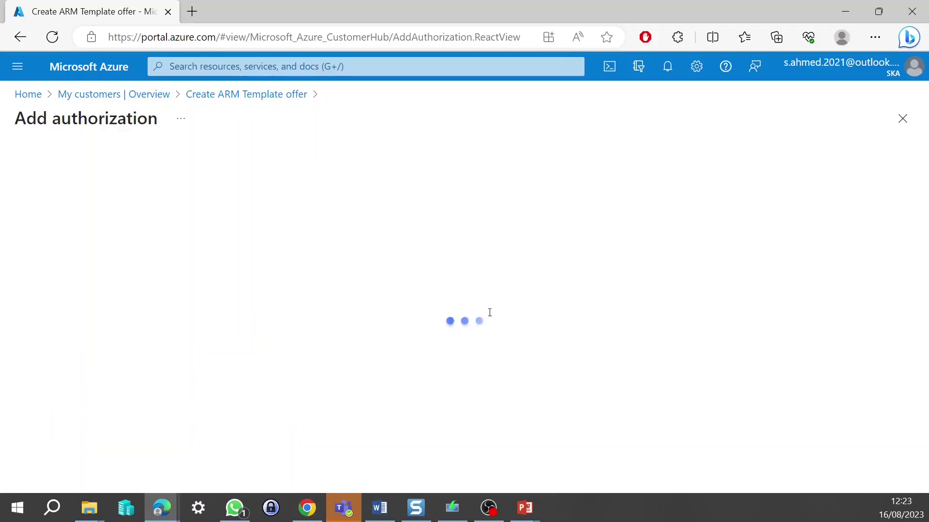
pyautogui.click(413, 232)
pyautogui.click(262, 272)
pyautogui.click(263, 266)
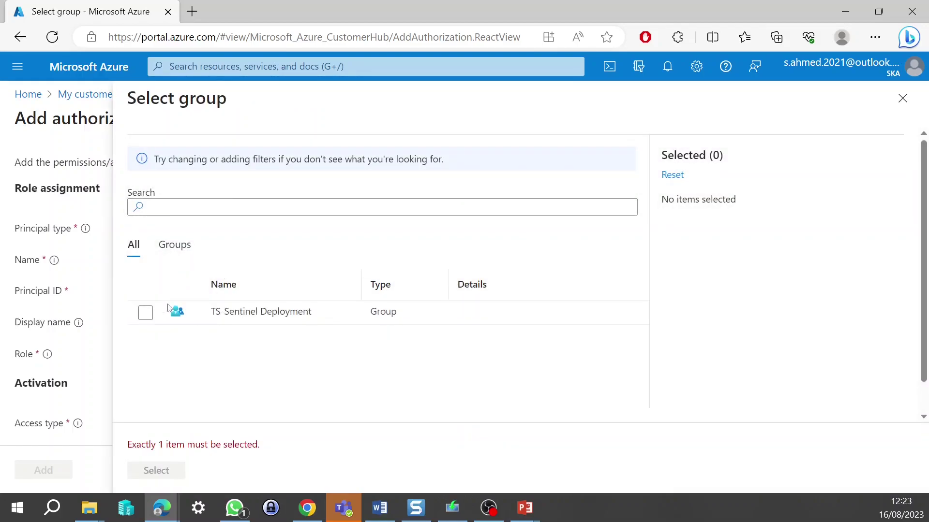
pyautogui.click(145, 313)
pyautogui.click(155, 471)
# Assign the Log Analytics Contributor role to the TS-Sentinel Deployment group with permanent access and add the authorization to the offer.
pyautogui.click(249, 356)
pyautogui.click(640, 284)
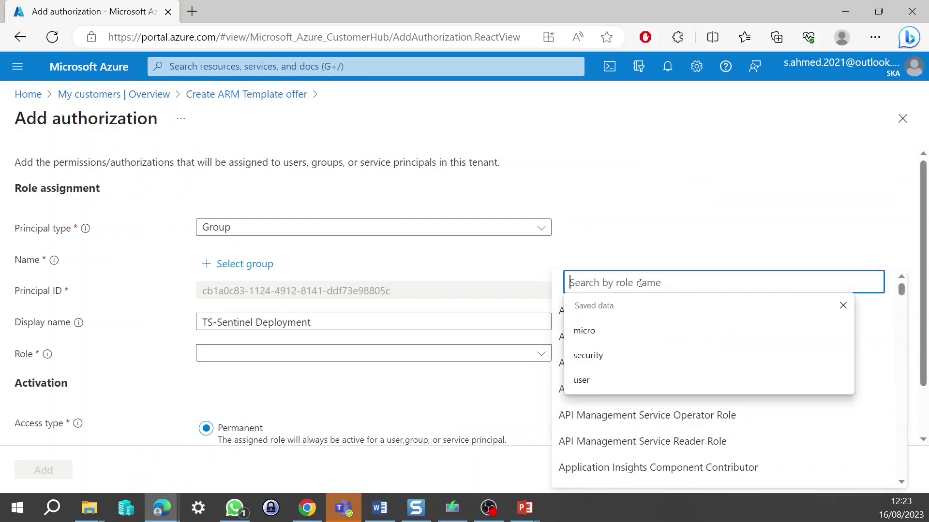
pyautogui.write('lo')
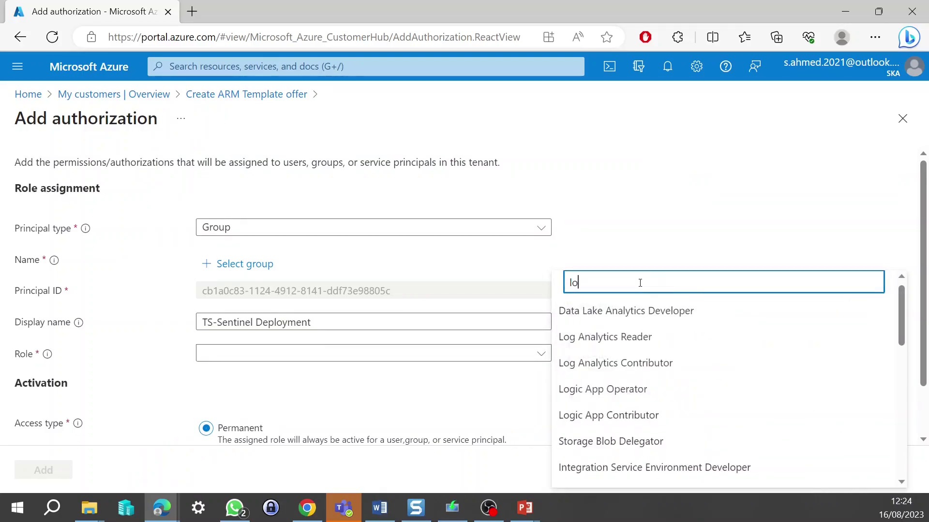
pyautogui.write('g an')
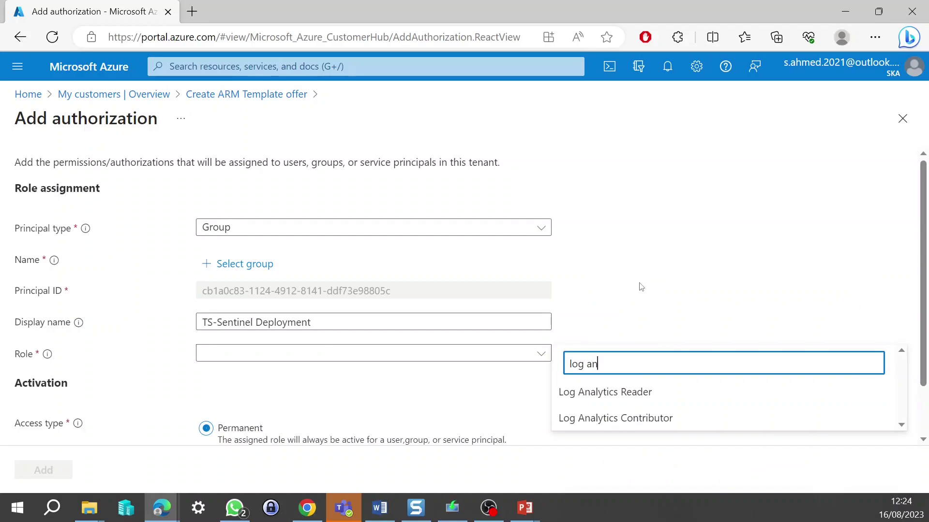
pyautogui.click(632, 418)
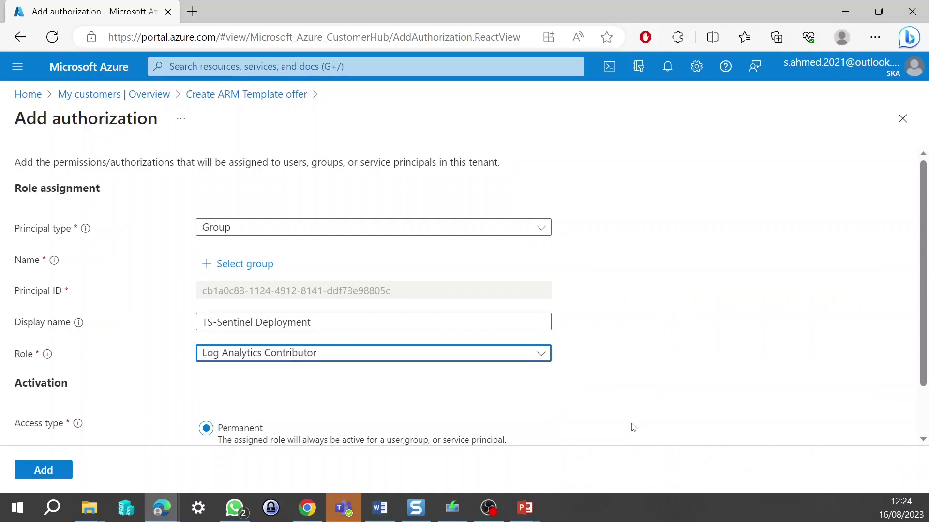
pyautogui.click(50, 466)
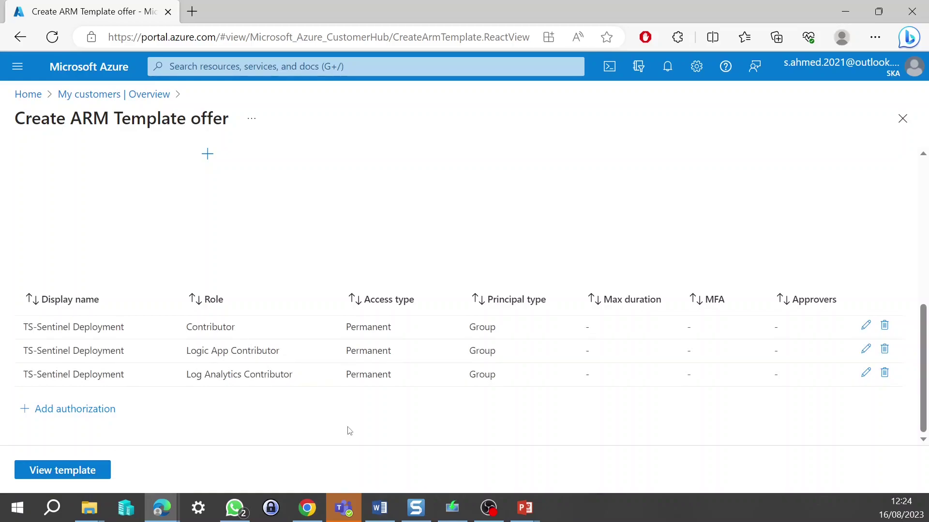
# Start a fourth authorization in the offer with principal type Group and select the TS-Sentinel Deployment group.
pyautogui.click(92, 411)
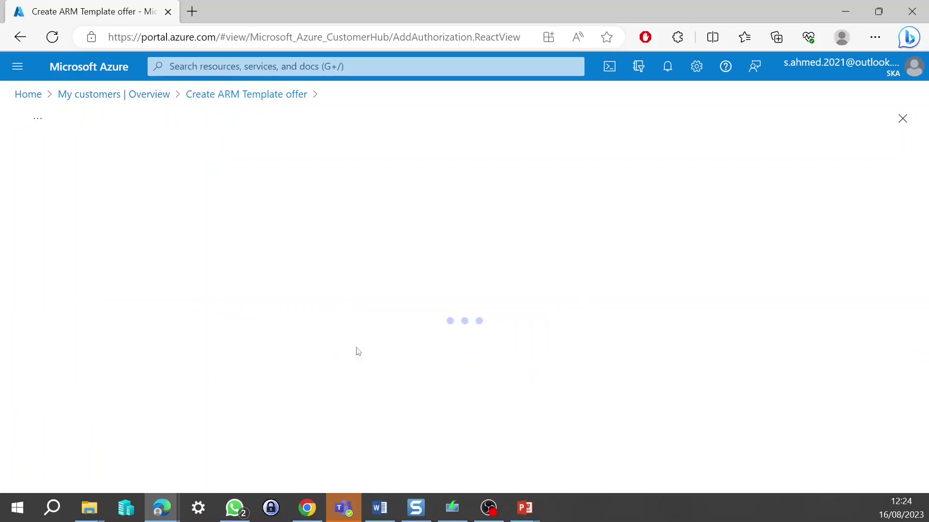
pyautogui.click(370, 227)
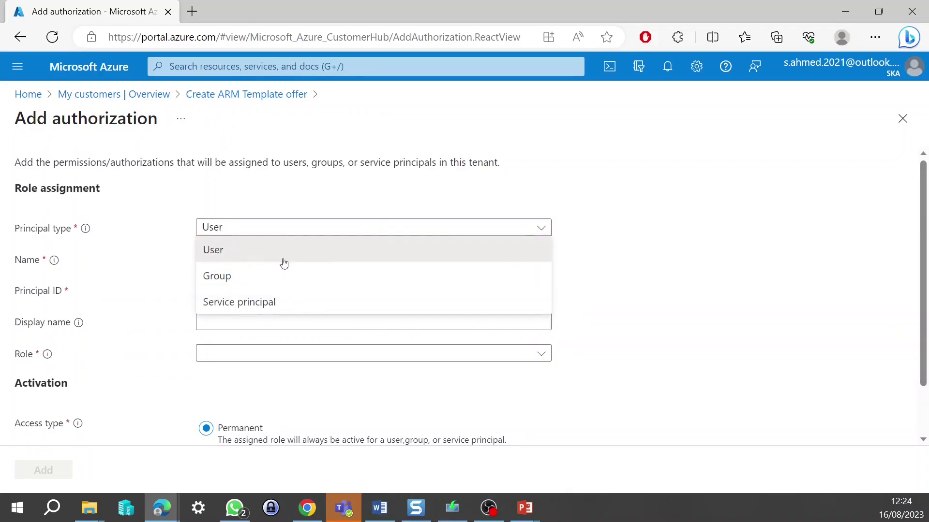
pyautogui.click(267, 276)
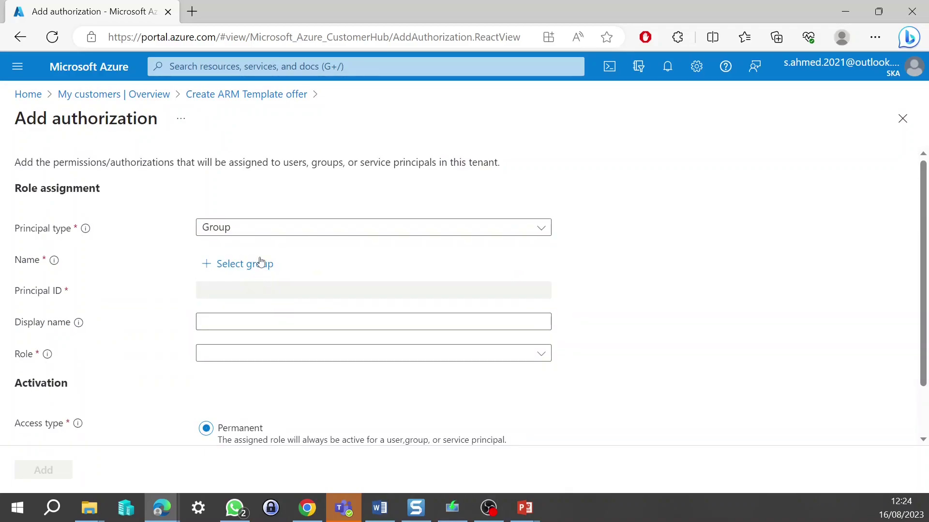
pyautogui.click(260, 263)
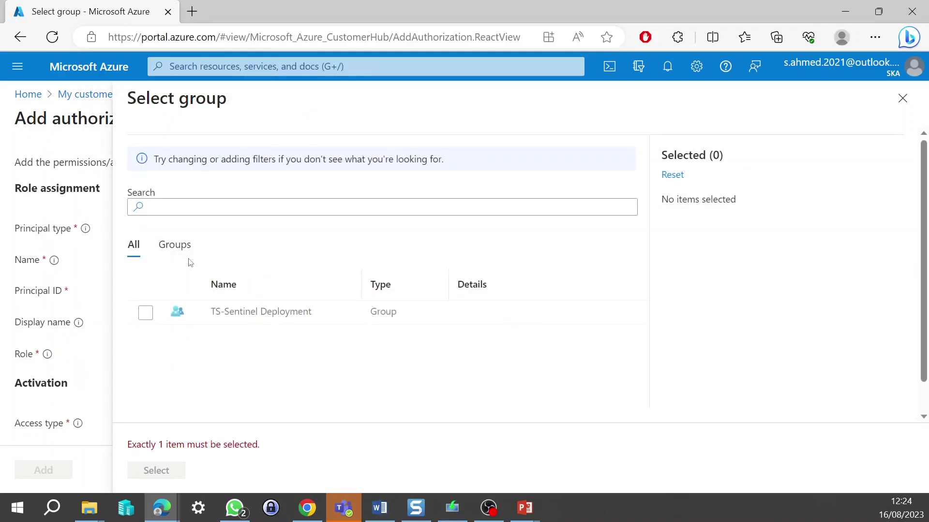
pyautogui.click(146, 313)
pyautogui.click(160, 471)
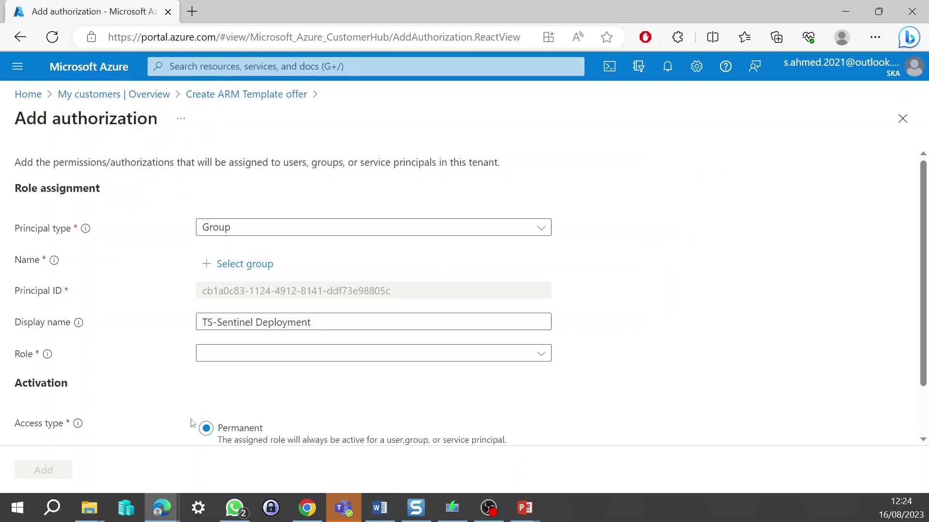
# Assign the Security Reader role to the TS-Sentinel Deployment group with permanent access and add the authorization to the offer.
pyautogui.click(242, 360)
pyautogui.click(616, 284)
pyautogui.write('se')
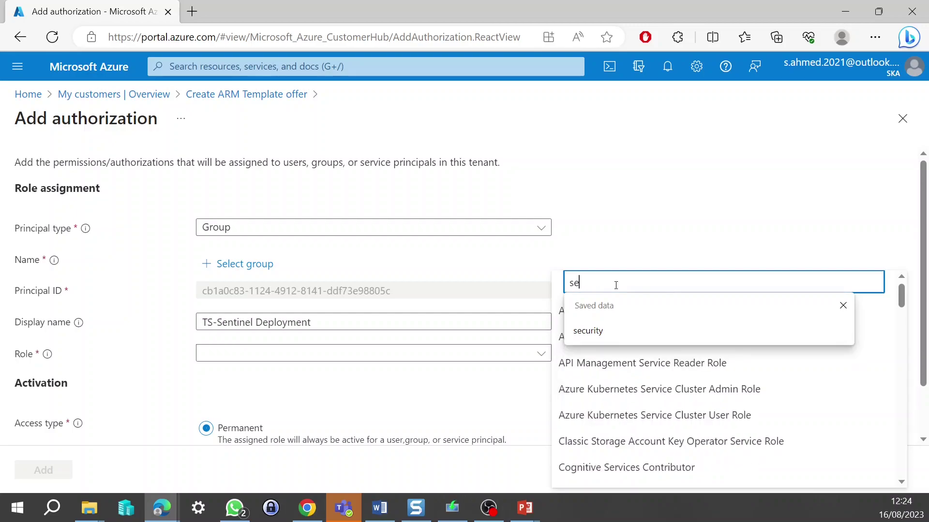
pyautogui.write('curity reader')
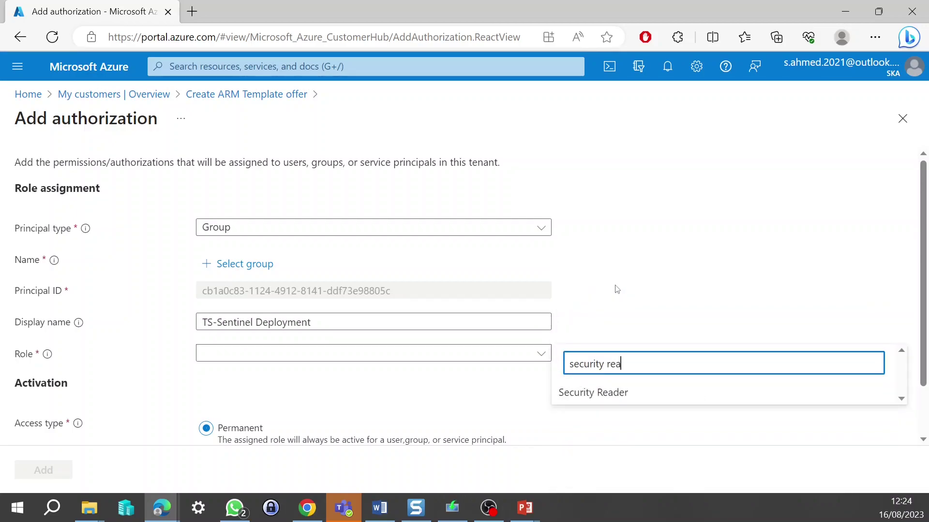
pyautogui.click(594, 392)
pyautogui.click(67, 472)
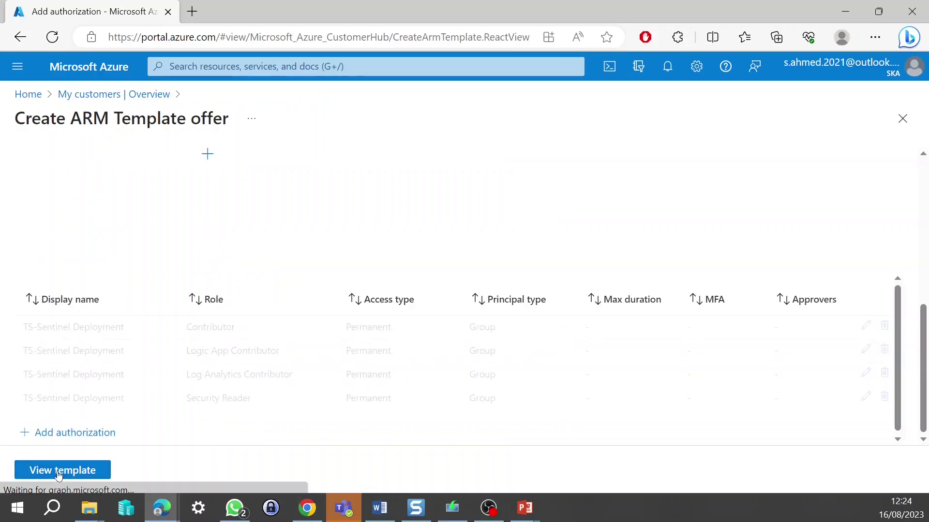
# Start a fifth authorization in the offer with principal type Group and select the TS-Sentinel Deployment group.
pyautogui.scroll(-1, 118, 398)
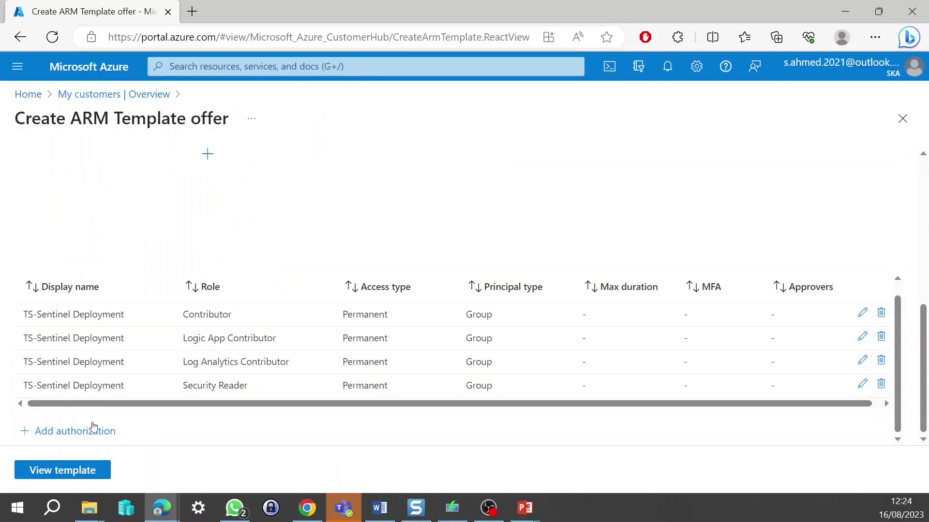
pyautogui.click(92, 429)
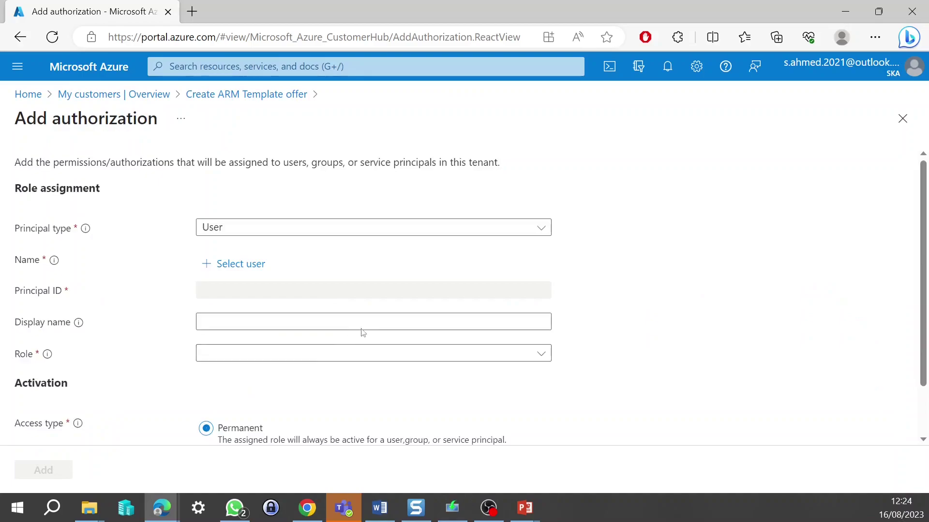
pyautogui.click(374, 232)
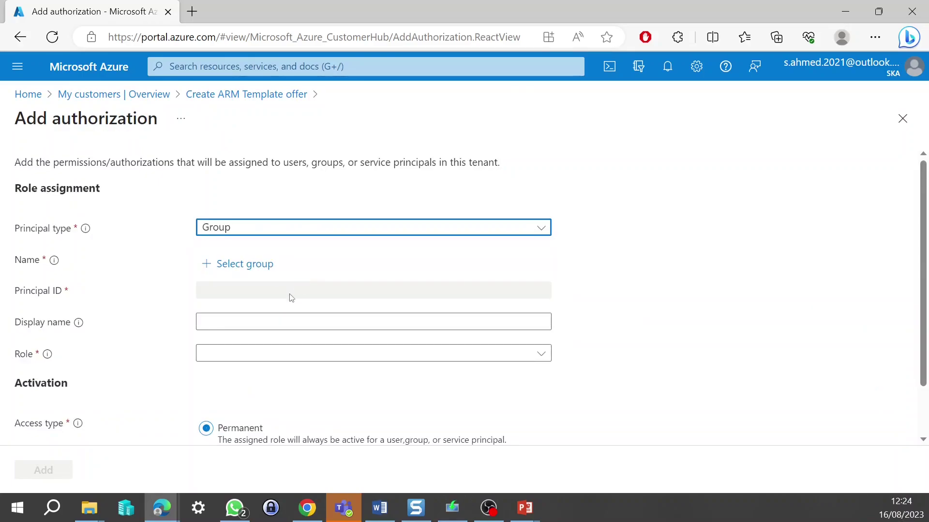
pyautogui.click(270, 266)
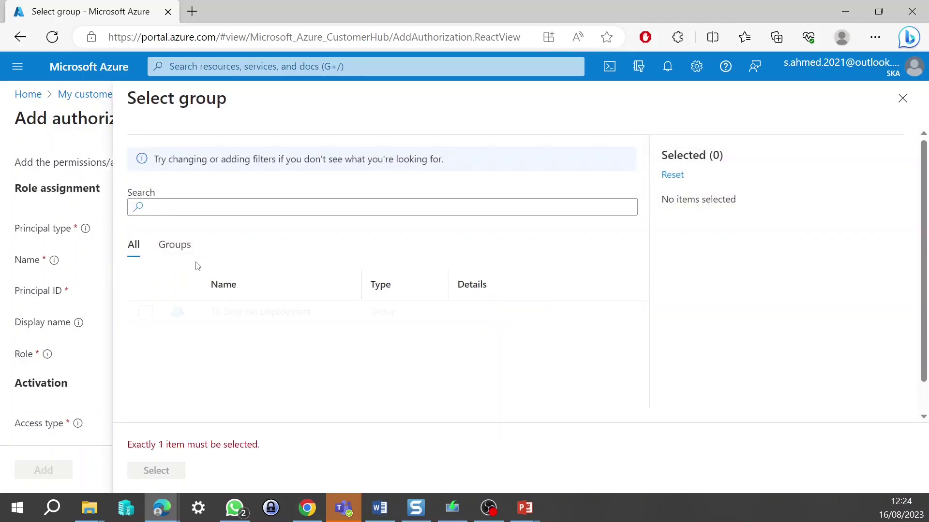
pyautogui.click(146, 313)
pyautogui.click(167, 469)
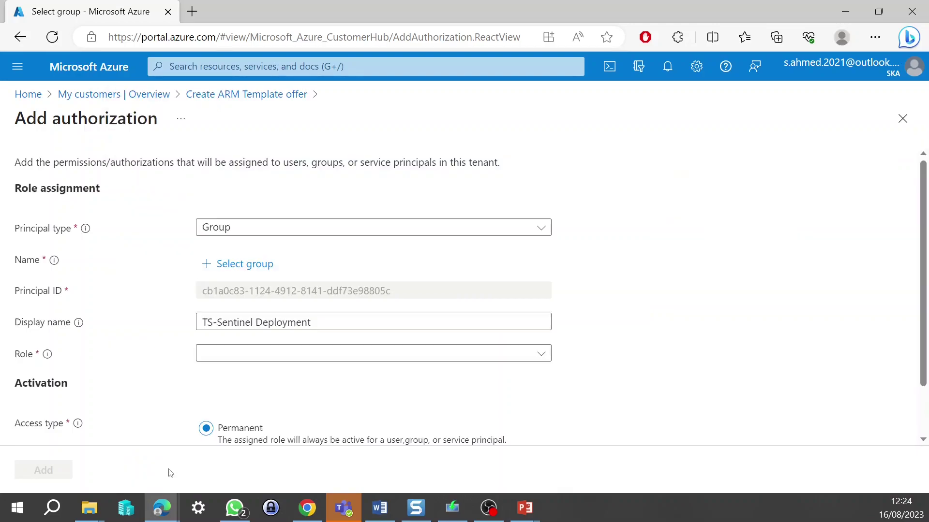
# Assign the Reader role to the TS-Sentinel Deployment group with permanent access and add the authorization to the offer.
pyautogui.click(266, 354)
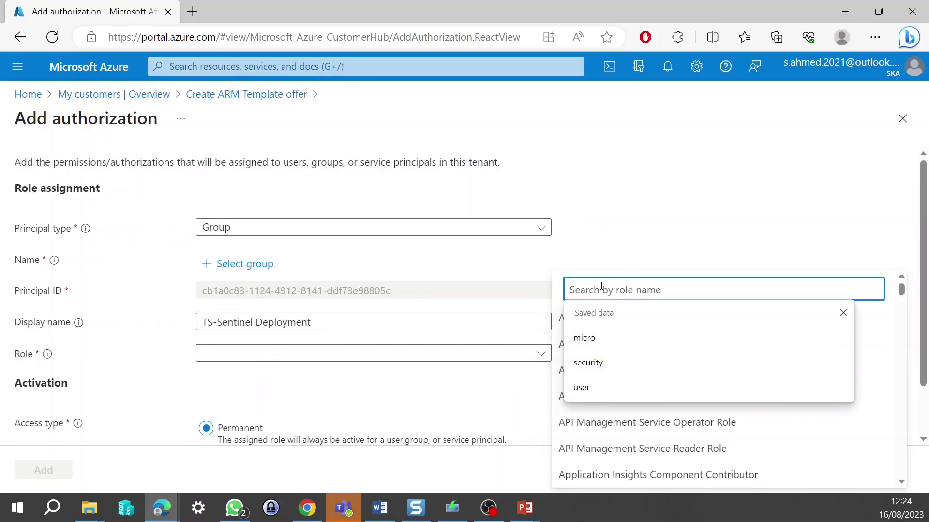
pyautogui.write('reader')
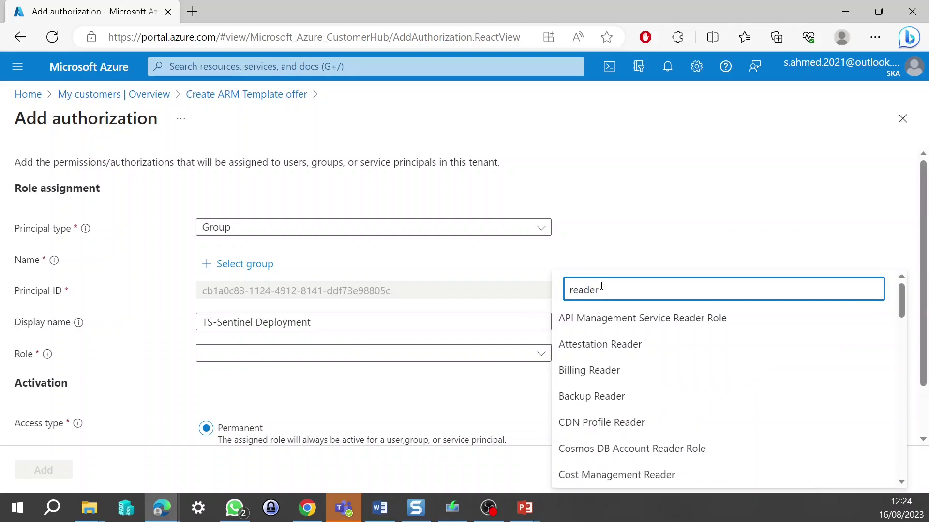
pyautogui.scroll(-5, 607, 332)
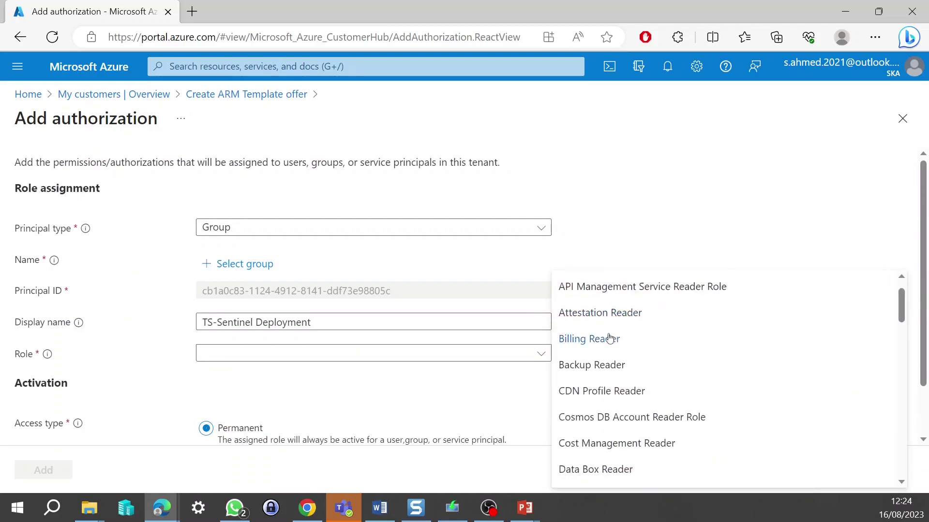
pyautogui.click(630, 427)
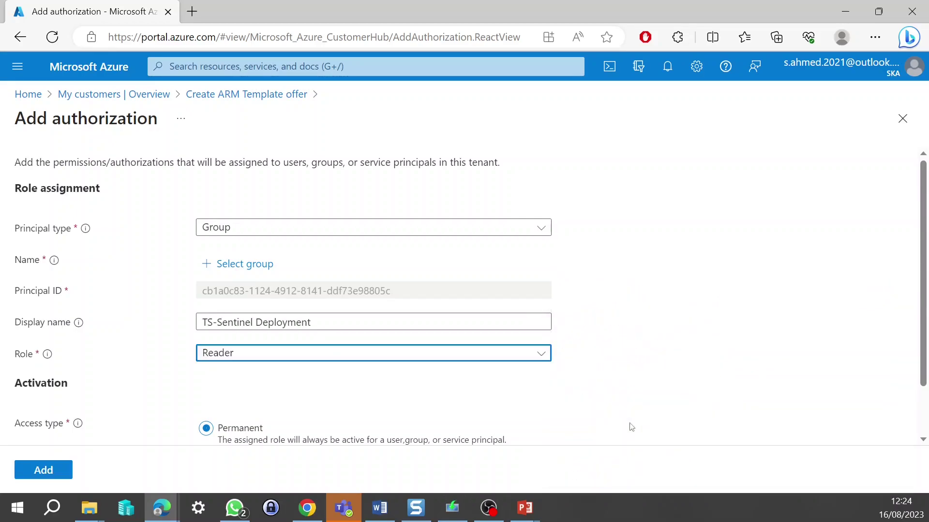
pyautogui.click(67, 469)
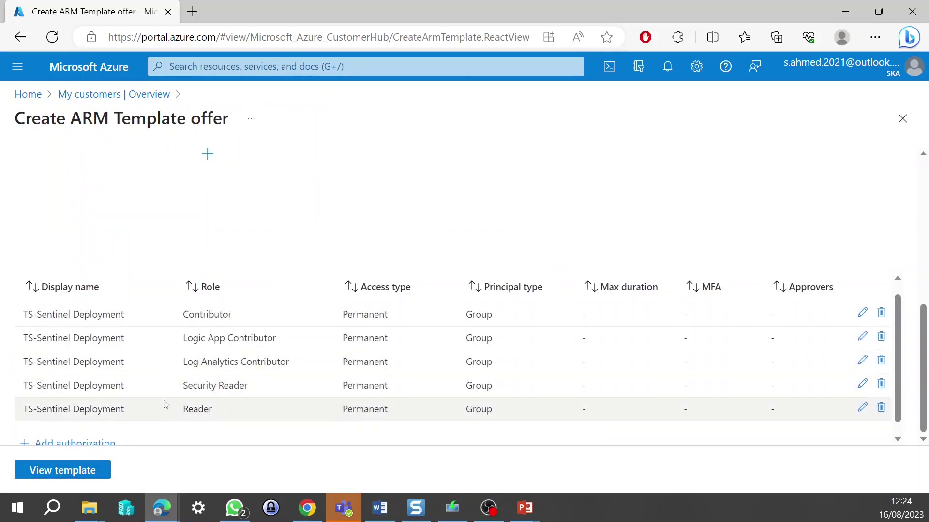
# Start a sixth authorization in the offer with principal type Group and select the TS-Sentinel Deployment group.
pyautogui.scroll(-1, 121, 411)
pyautogui.click(102, 434)
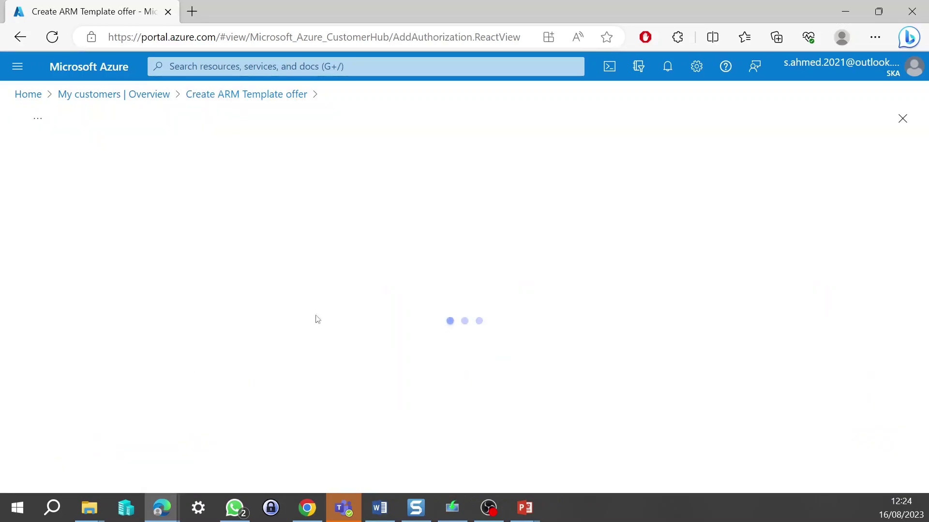
pyautogui.click(350, 229)
pyautogui.click(263, 275)
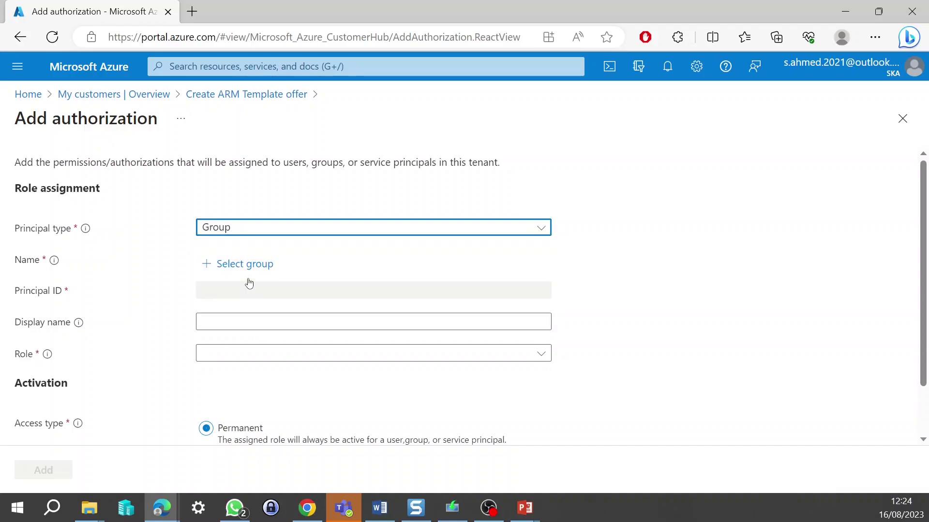
pyautogui.click(256, 266)
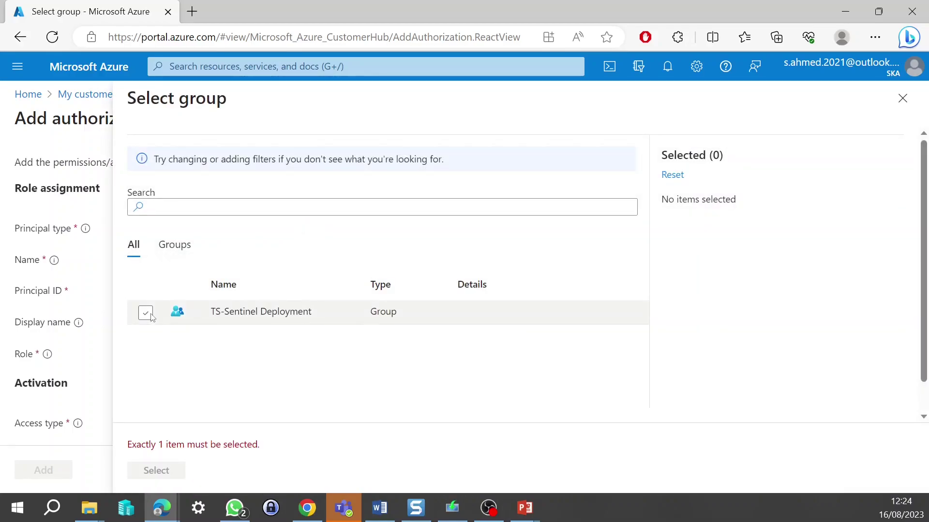
pyautogui.click(146, 312)
pyautogui.click(180, 471)
# Assign the Microsoft Sentinel Automation Contributor role to the TS-Sentinel Deployment group with permanent access and add the authorization to the offer.
pyautogui.click(303, 358)
pyautogui.click(600, 284)
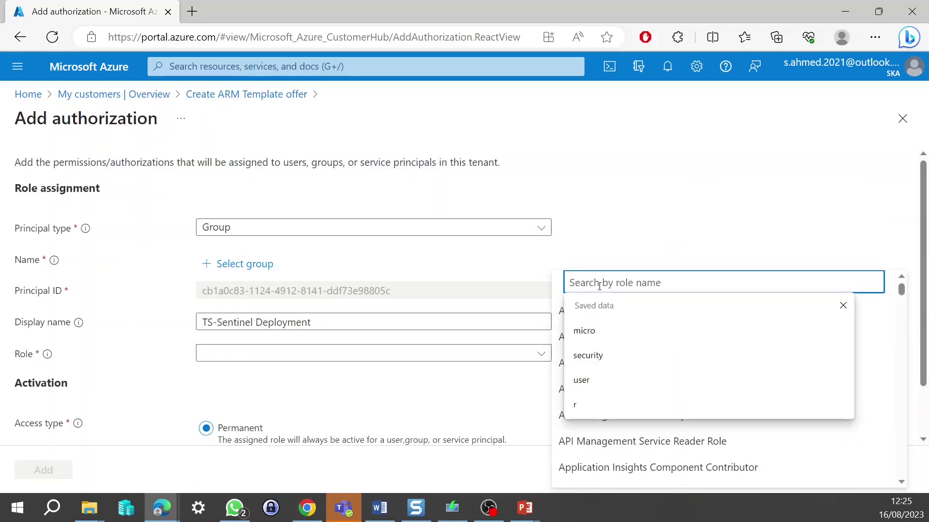
pyautogui.write('Microsof')
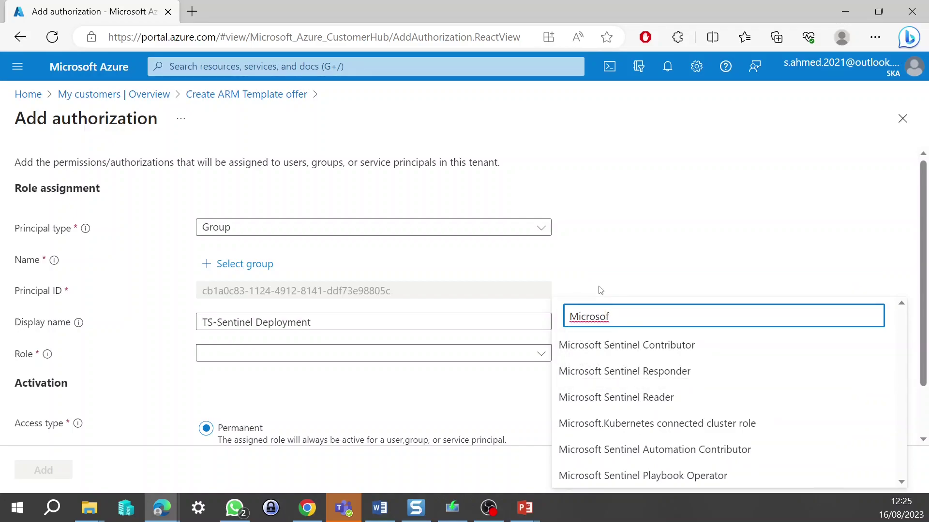
pyautogui.click(654, 450)
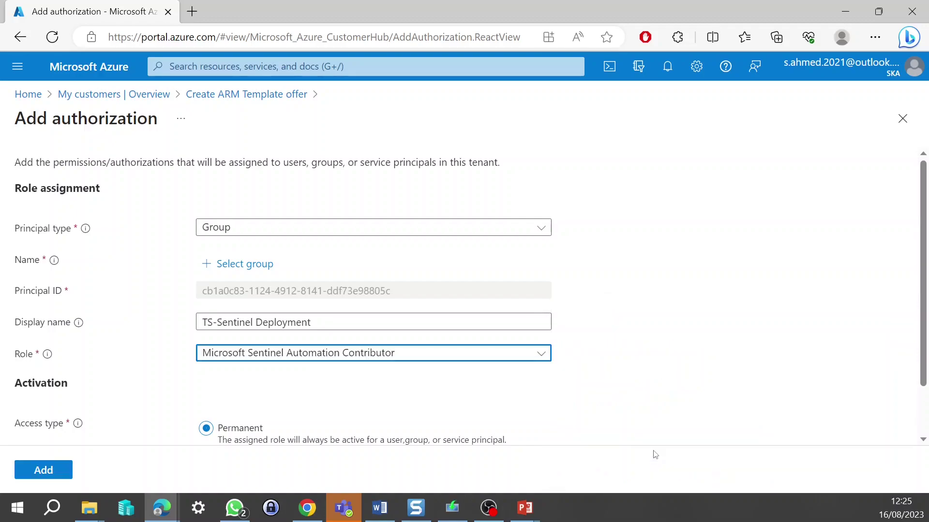
pyautogui.click(45, 470)
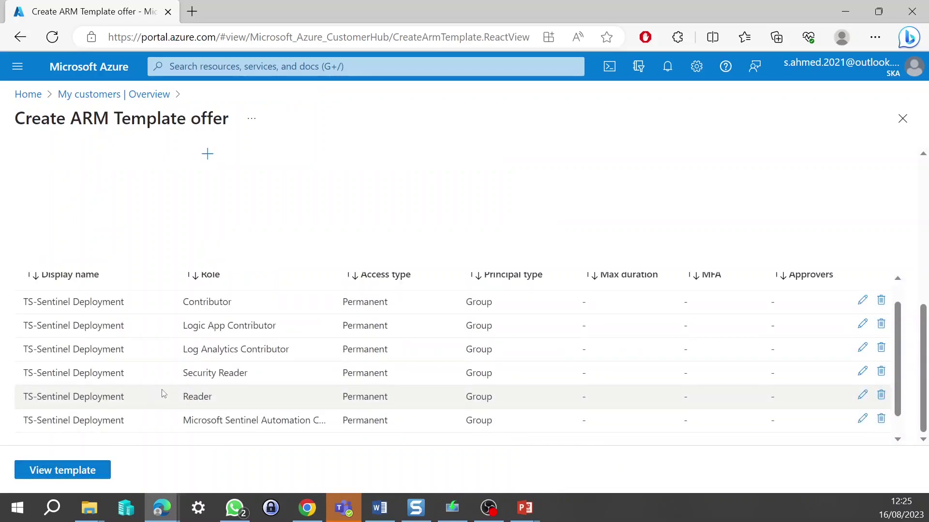
# Start a seventh authorization in the offer with principal type Group and select the TS-Sentinel Deployment group.
pyautogui.scroll(-1, 164, 394)
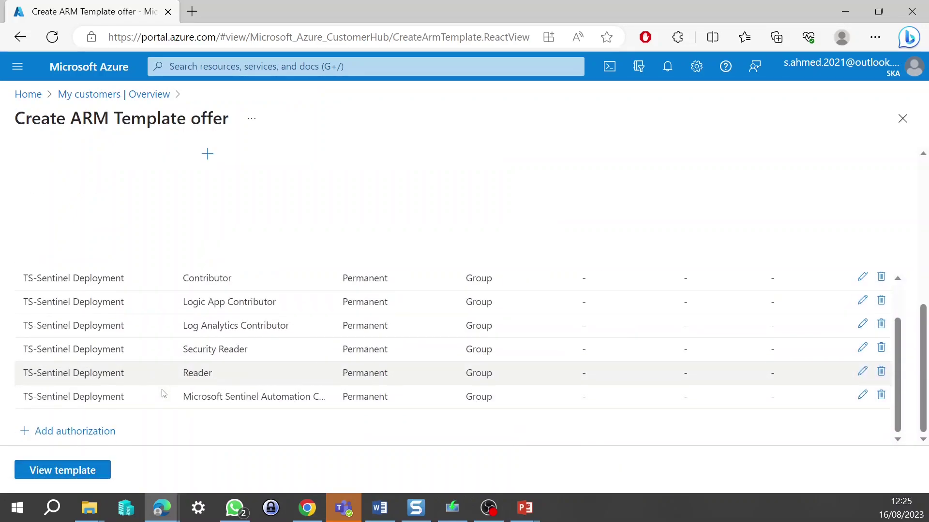
pyautogui.click(106, 437)
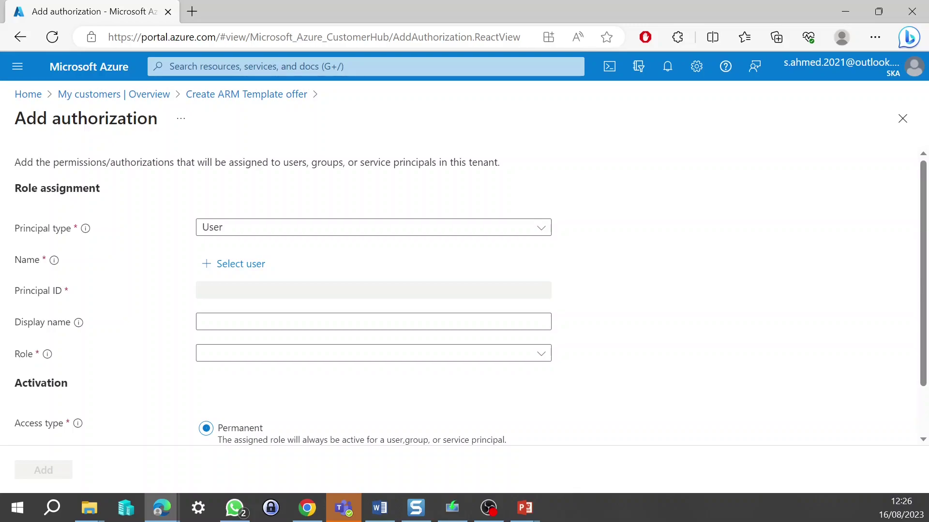
pyautogui.click(466, 234)
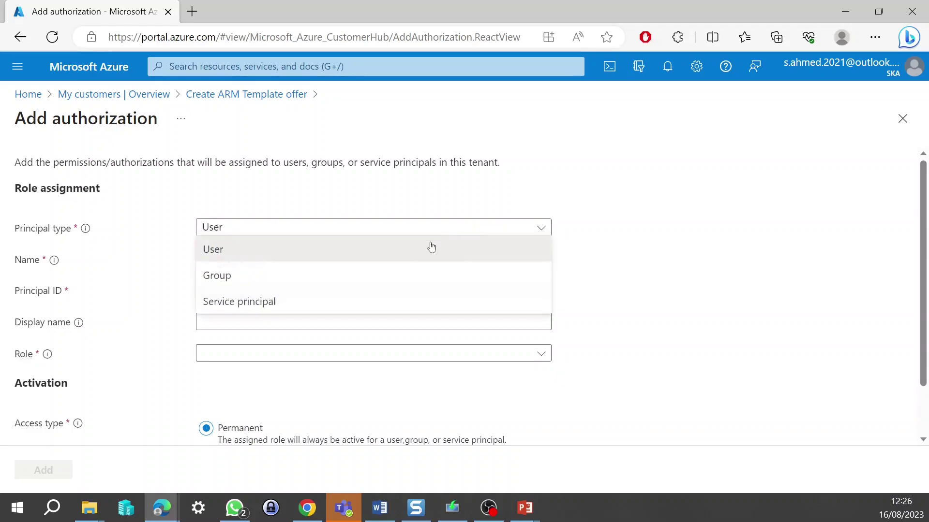
pyautogui.click(295, 277)
pyautogui.click(265, 268)
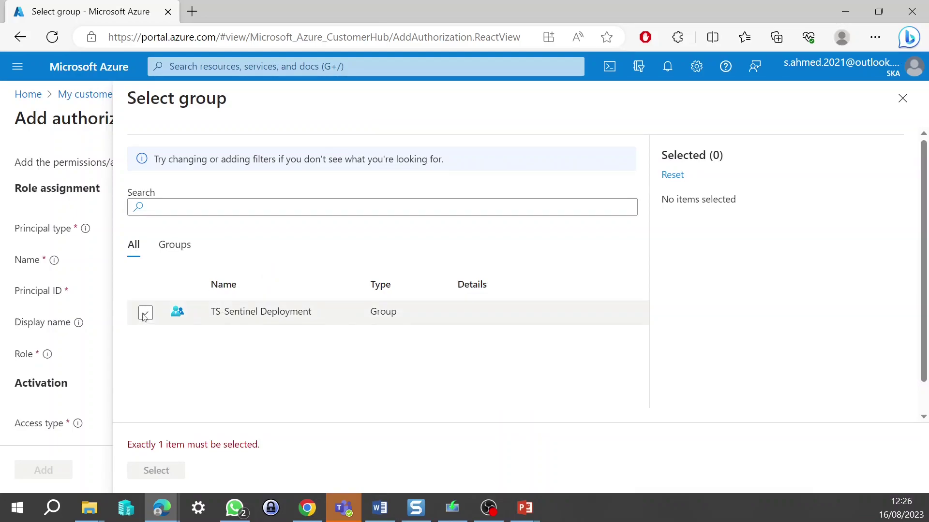
pyautogui.click(145, 315)
pyautogui.click(160, 471)
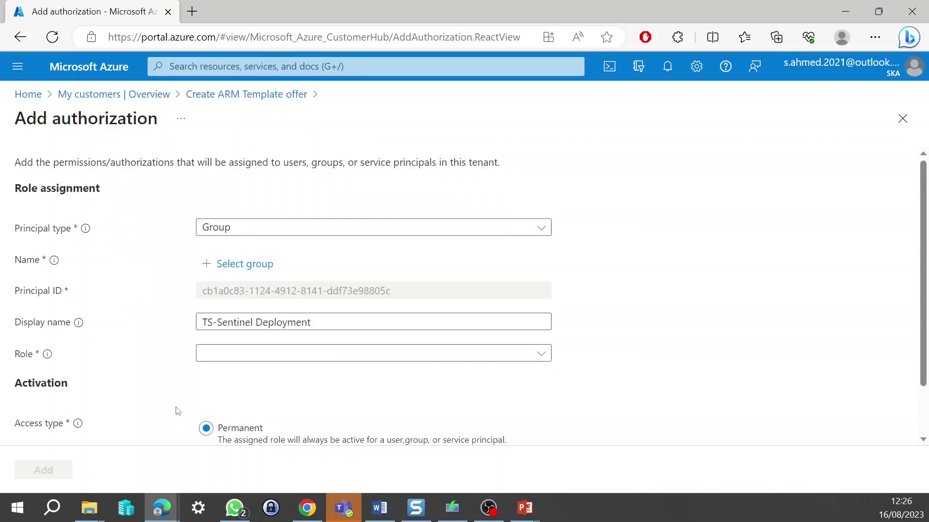
# Assign the Microsoft Sentinel Contributor role to the TS-Sentinel Deployment group with permanent access and add the authorization to the offer.
pyautogui.click(231, 358)
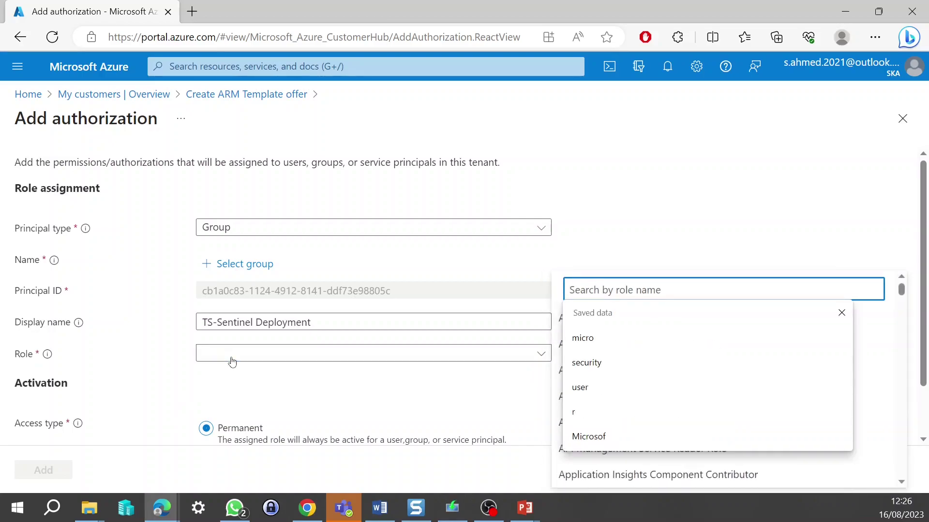
pyautogui.write('Mic')
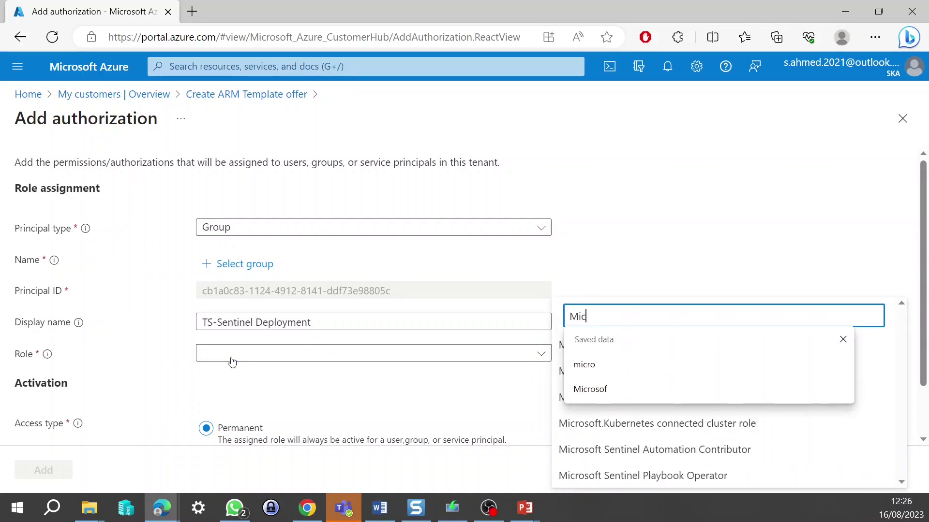
pyautogui.write('ros')
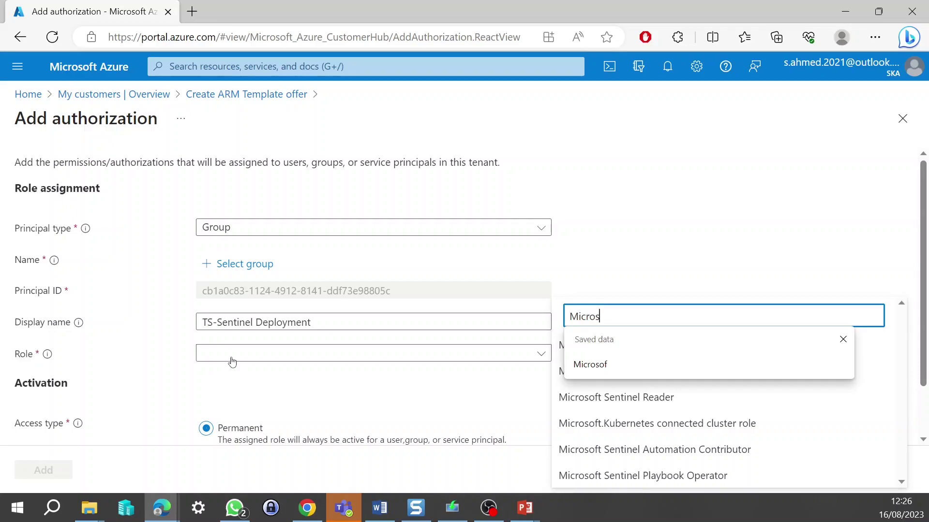
pyautogui.click(843, 341)
pyautogui.click(727, 352)
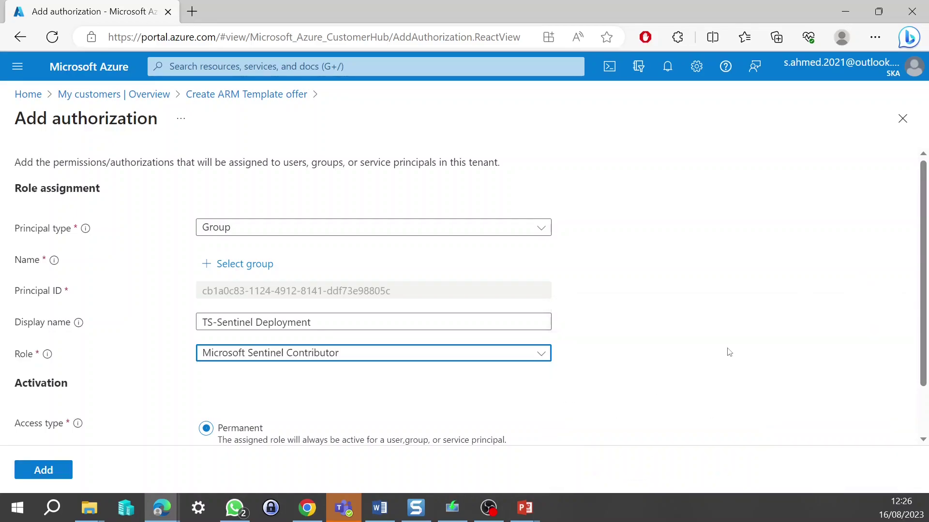
pyautogui.click(38, 475)
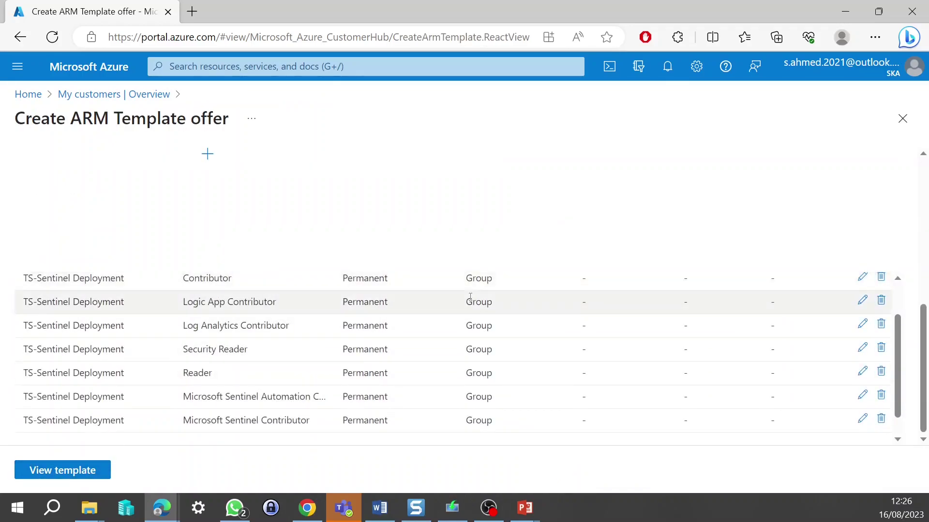
# Generate the ARM template from the completed authorization list, download it as template.json and show the file in its folder.
pyautogui.scroll(-1, 482, 320)
pyautogui.scroll(2, 491, 338)
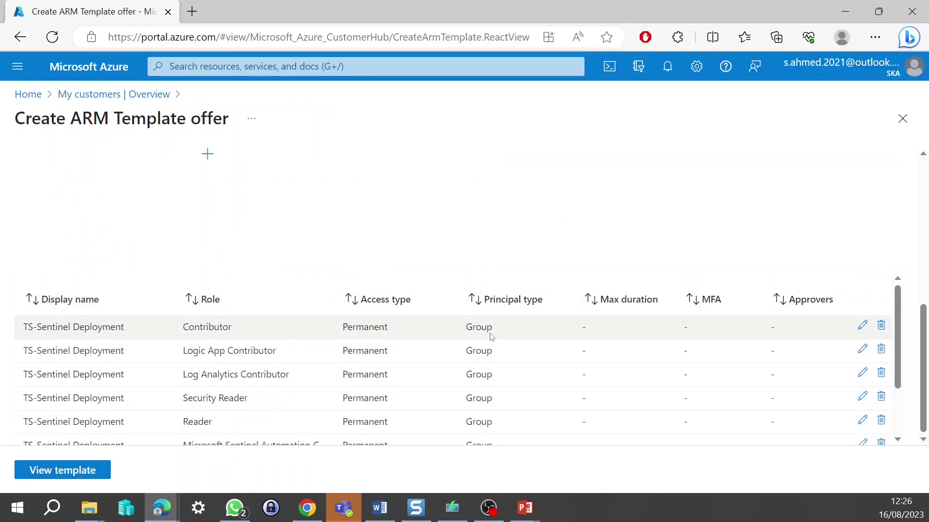
pyautogui.scroll(-2, 492, 337)
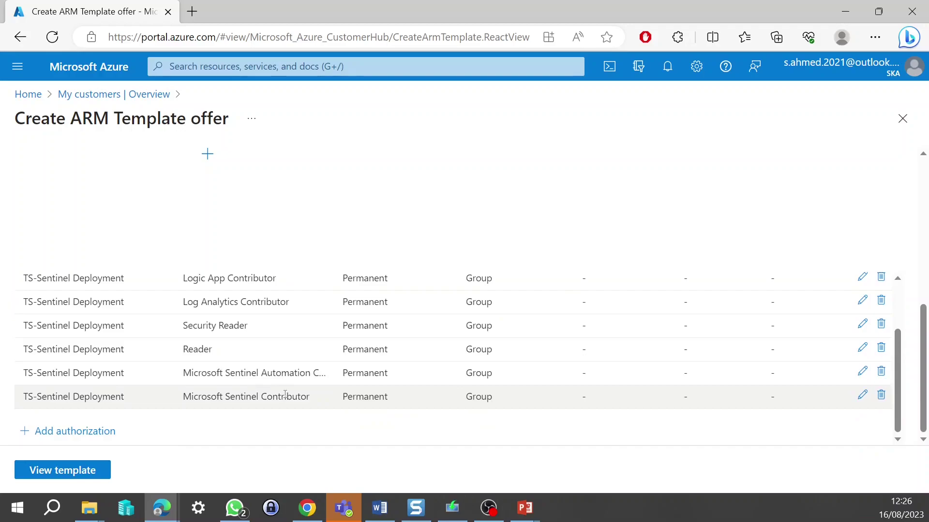
pyautogui.click(93, 471)
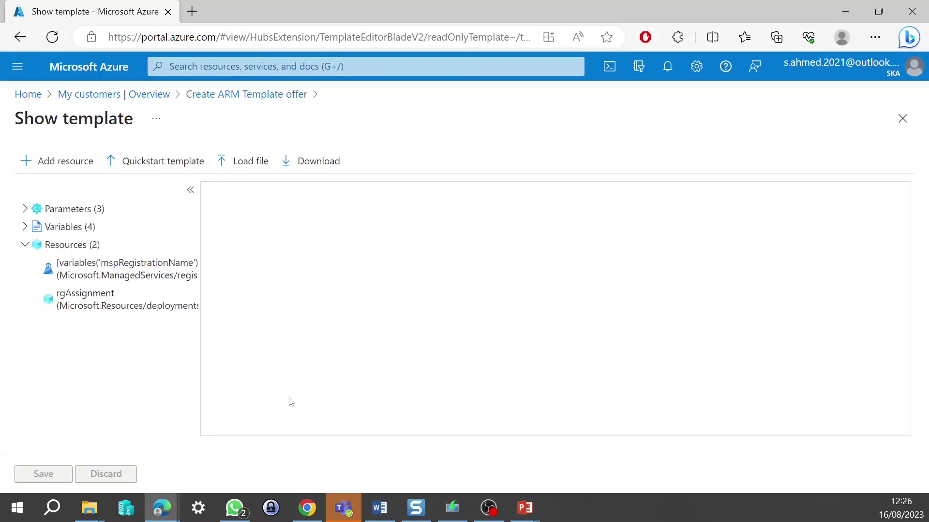
pyautogui.click(332, 169)
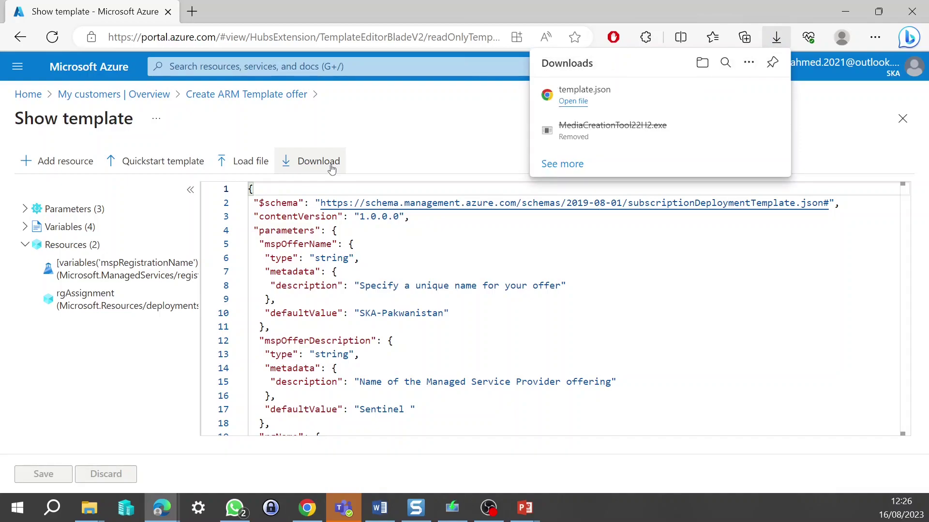
pyautogui.moveTo(726, 99)
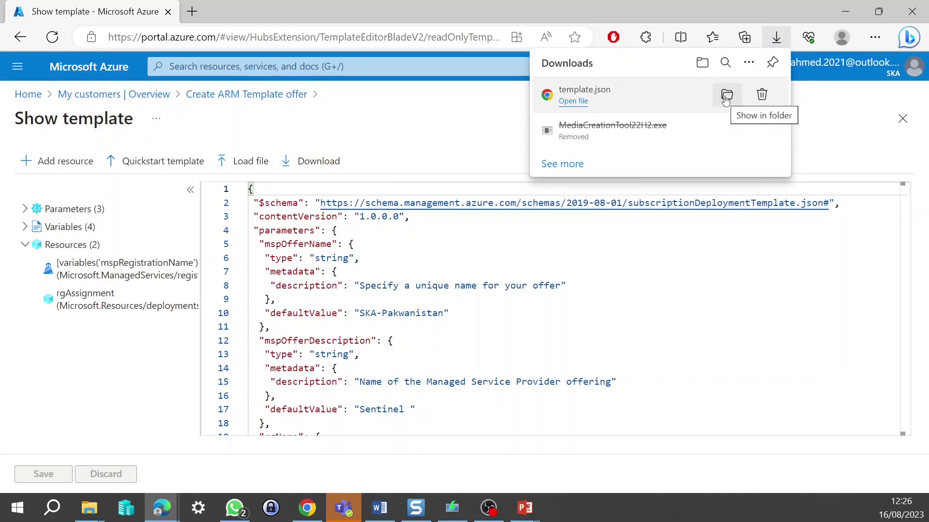
pyautogui.click(726, 97)
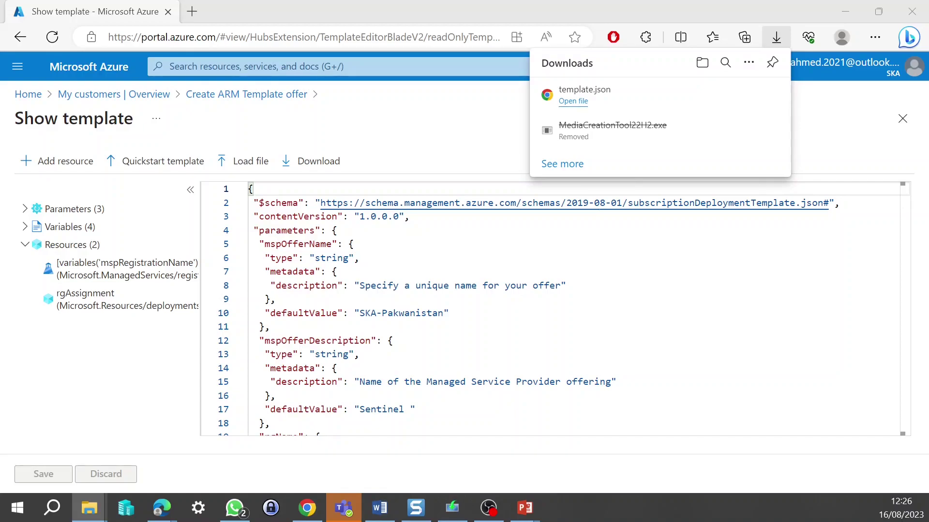
pyautogui.hotkey('alt', 'Tab')
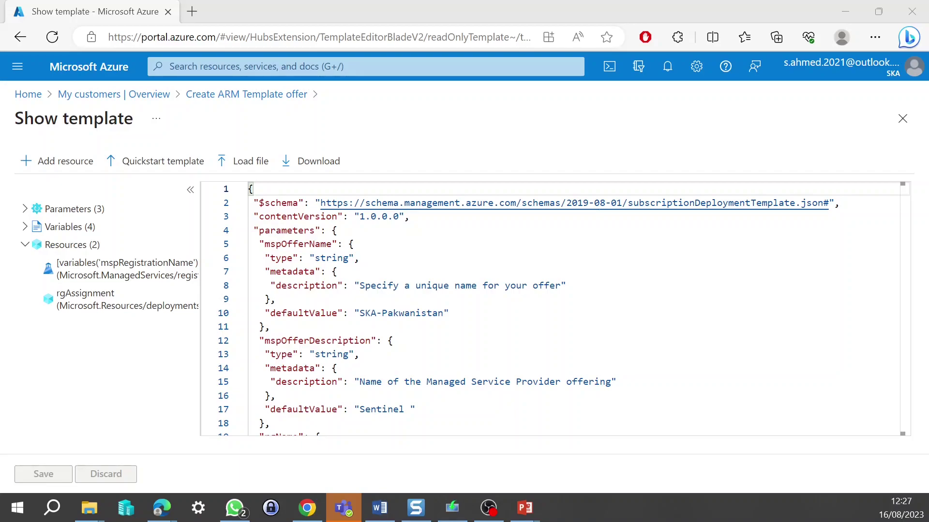
# Switch to the customer's Azure portal in Chrome and open the service provider offers under Service providers.
pyautogui.click(844, 15)
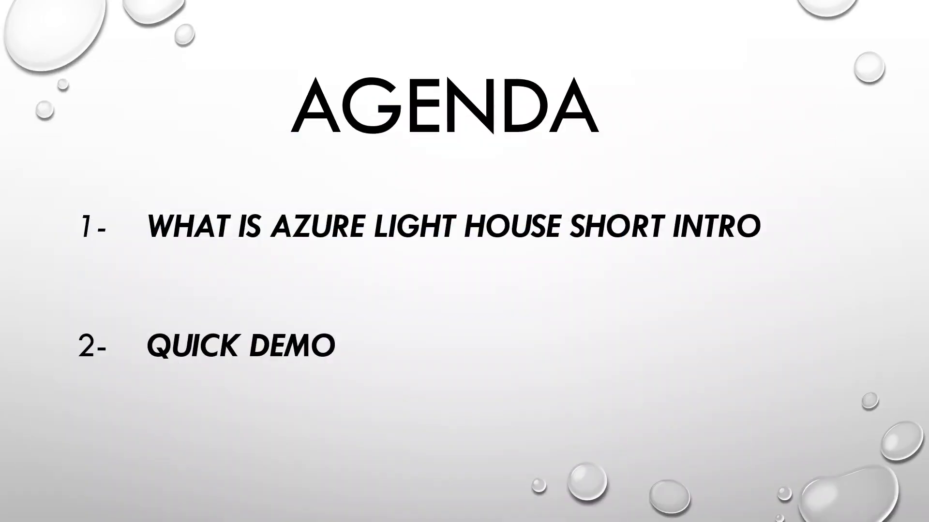
pyautogui.hotkey('alt', 'Tab')
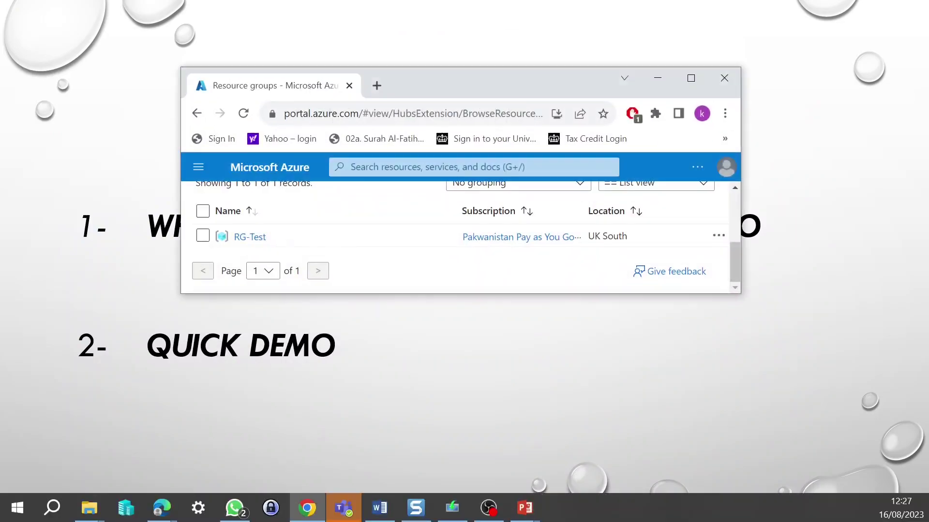
pyautogui.click(686, 77)
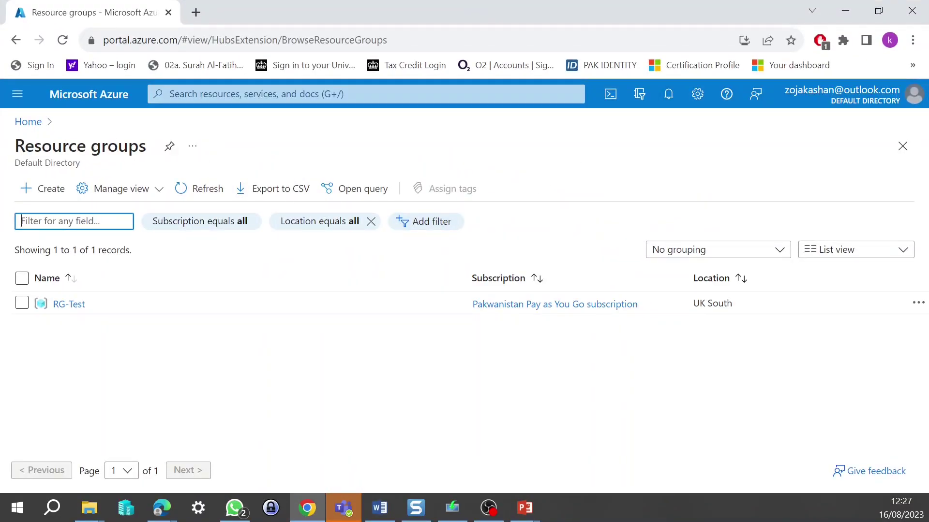
pyautogui.click(30, 122)
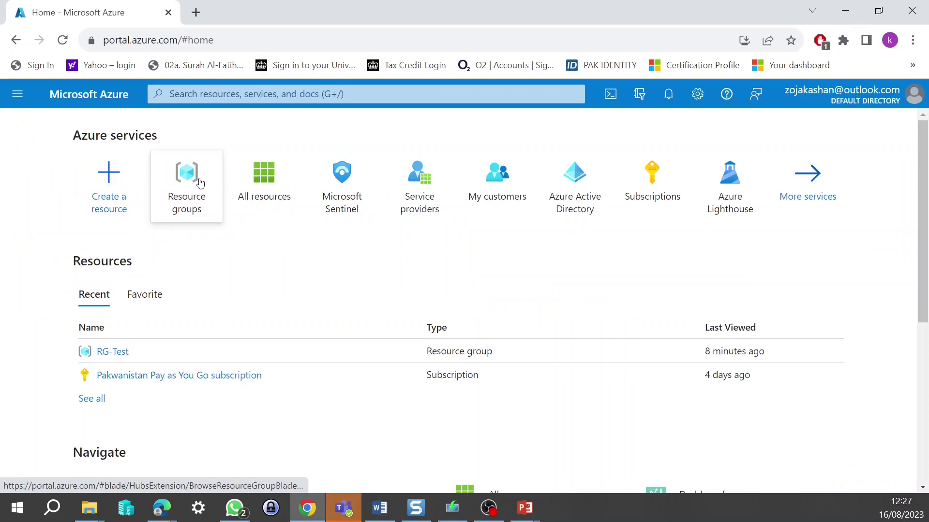
pyautogui.click(419, 182)
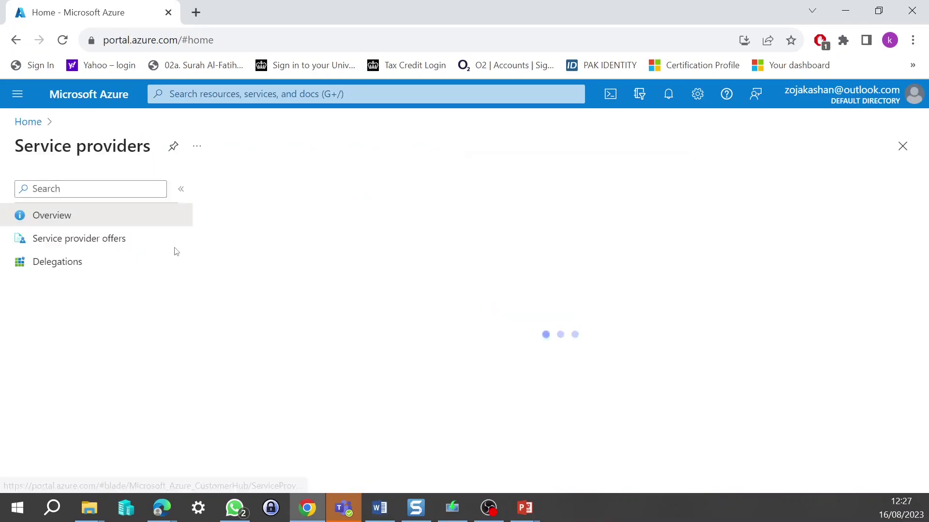
pyautogui.click(109, 239)
# Add a service provider offer via template, uploading the template JSON file from the Desktop folder.
pyautogui.click(249, 189)
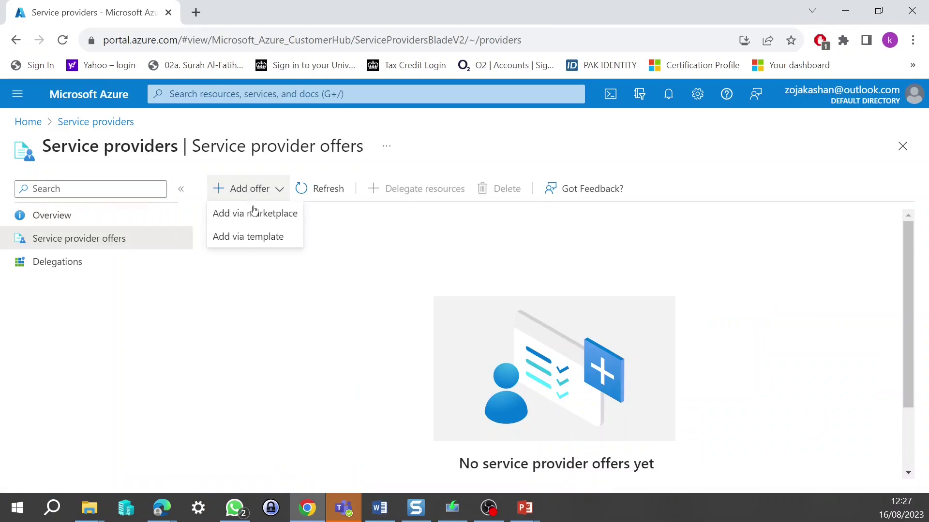
pyautogui.click(254, 237)
pyautogui.click(732, 272)
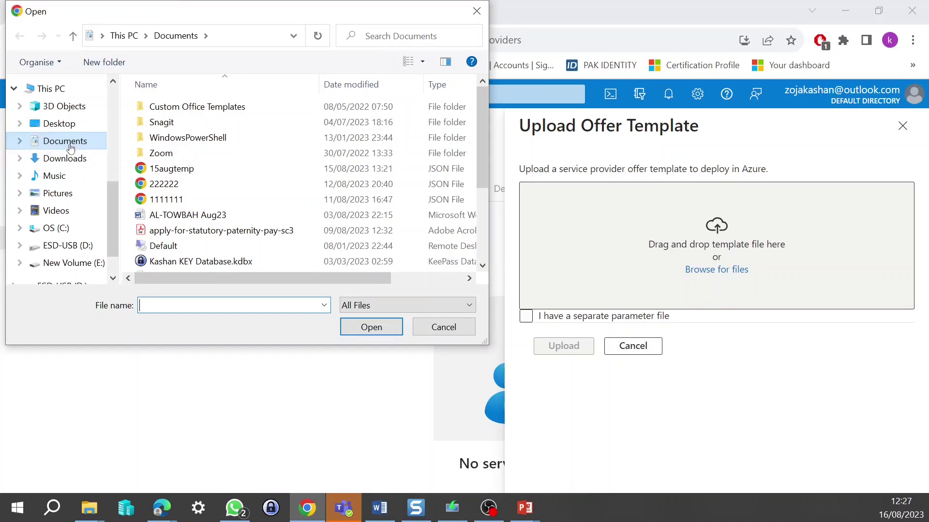
pyautogui.click(73, 127)
pyautogui.scroll(-3, 261, 189)
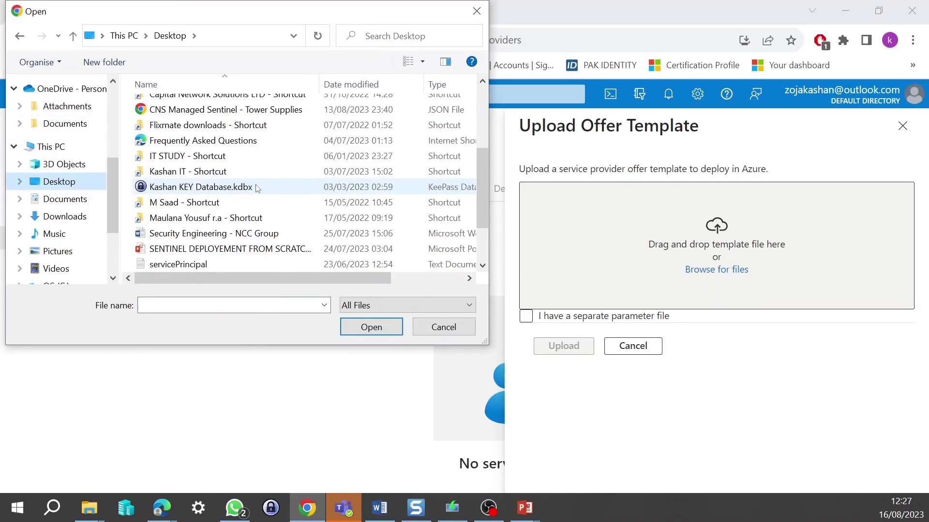
pyautogui.scroll(-2, 258, 189)
pyautogui.click(234, 234)
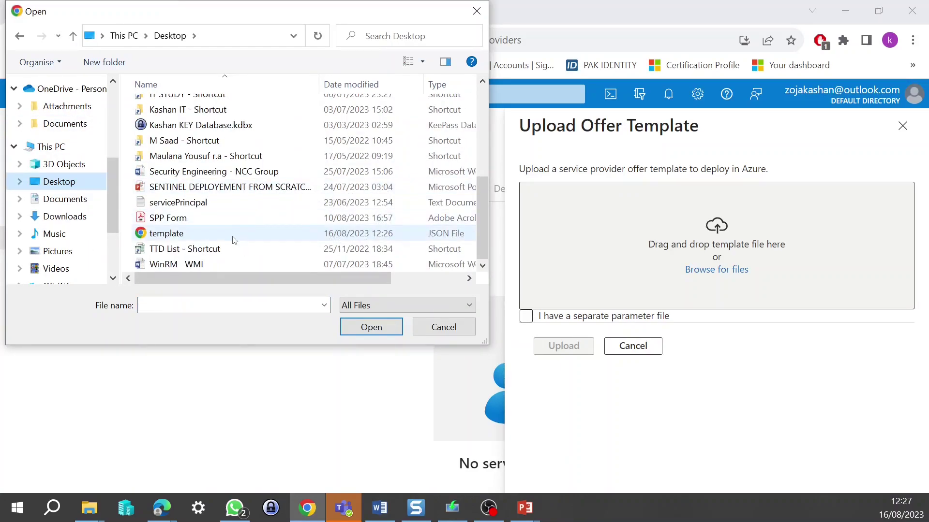
pyautogui.click(370, 328)
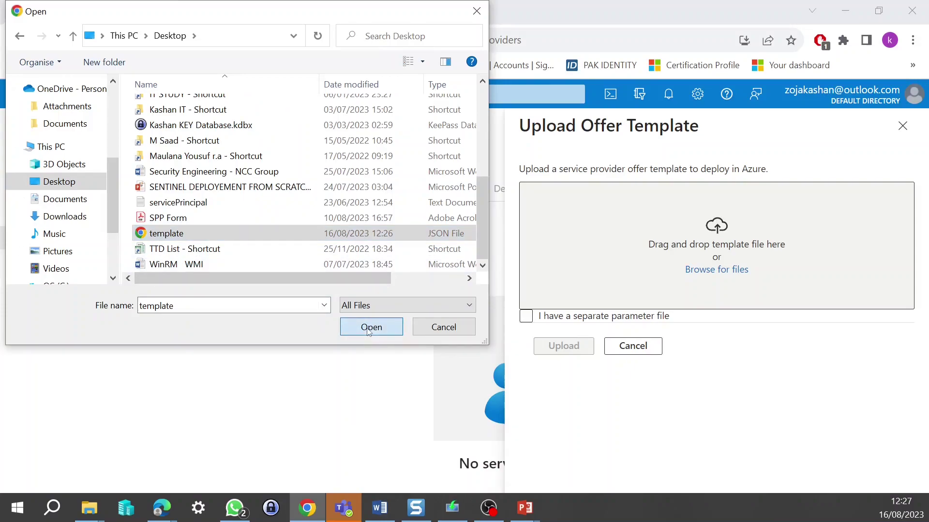
pyautogui.click(561, 352)
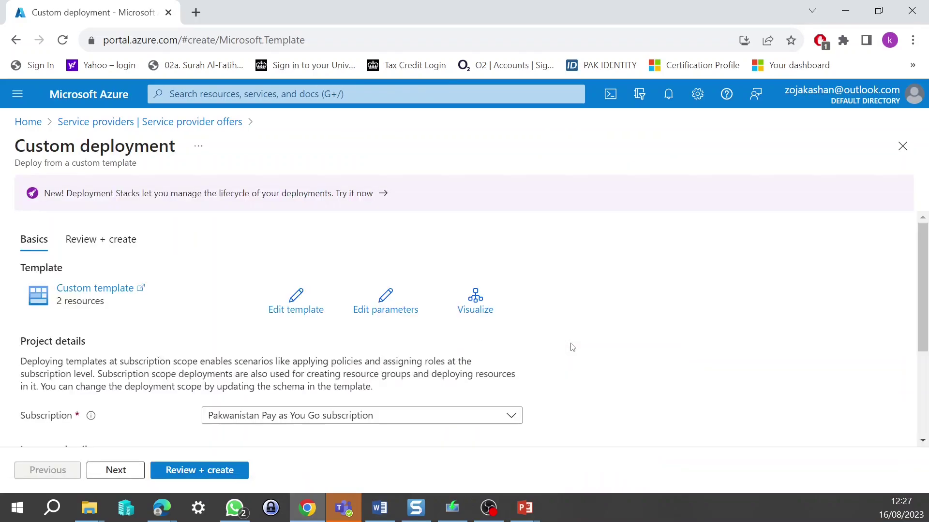
# Review and create the custom deployment of the offer template in the Pakwanistan Pay as You Go subscription.
pyautogui.click(224, 472)
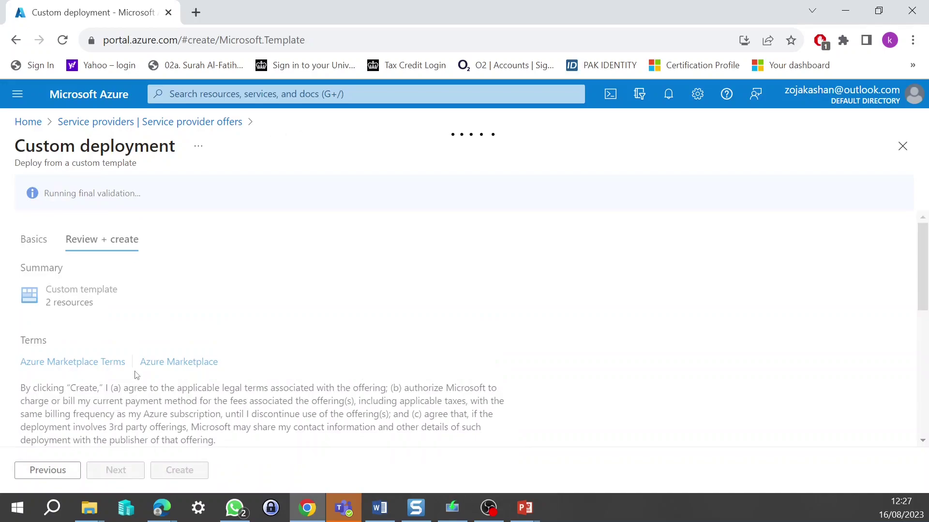
pyautogui.click(182, 474)
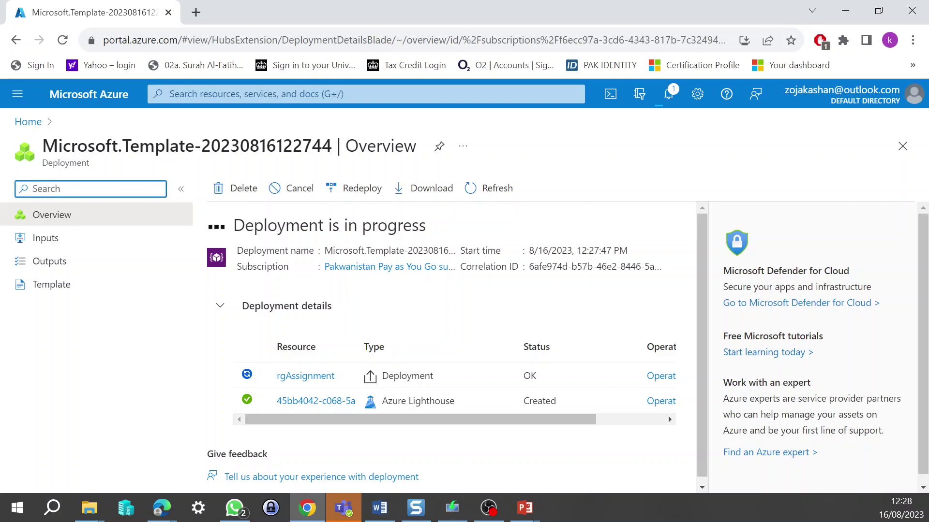
pyautogui.hotkey('alt', 'Tab')
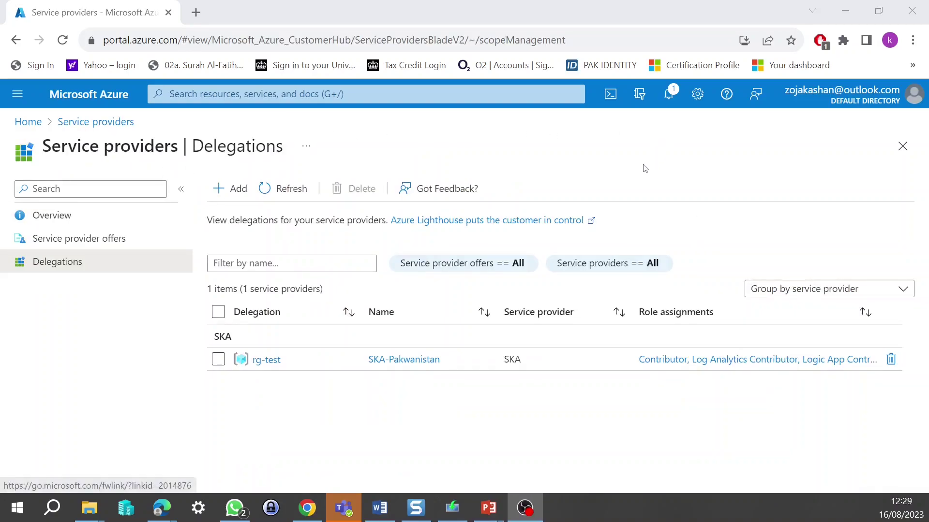
# Refresh the delegations and check the customer's service provider offers and delegations for the SKA-Pakwanistan offer.
pyautogui.click(281, 188)
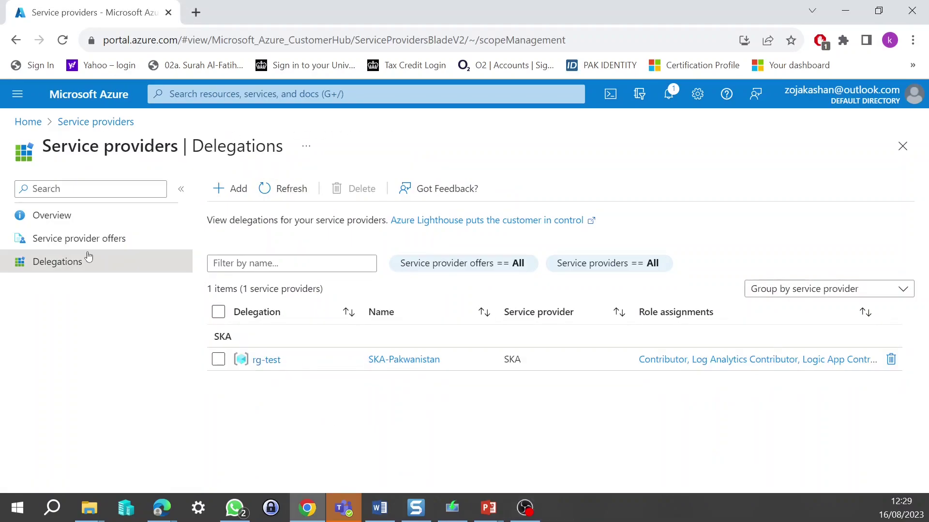
pyautogui.click(79, 224)
pyautogui.click(28, 122)
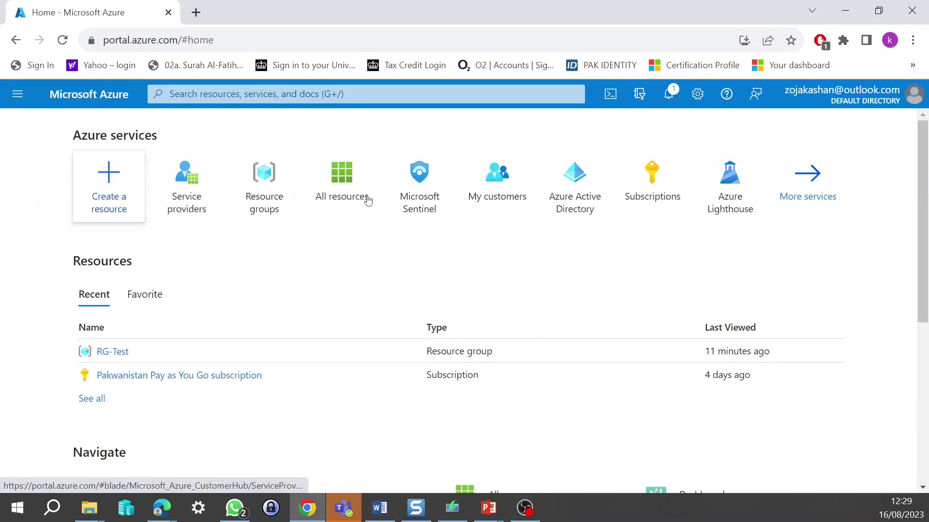
pyautogui.click(187, 193)
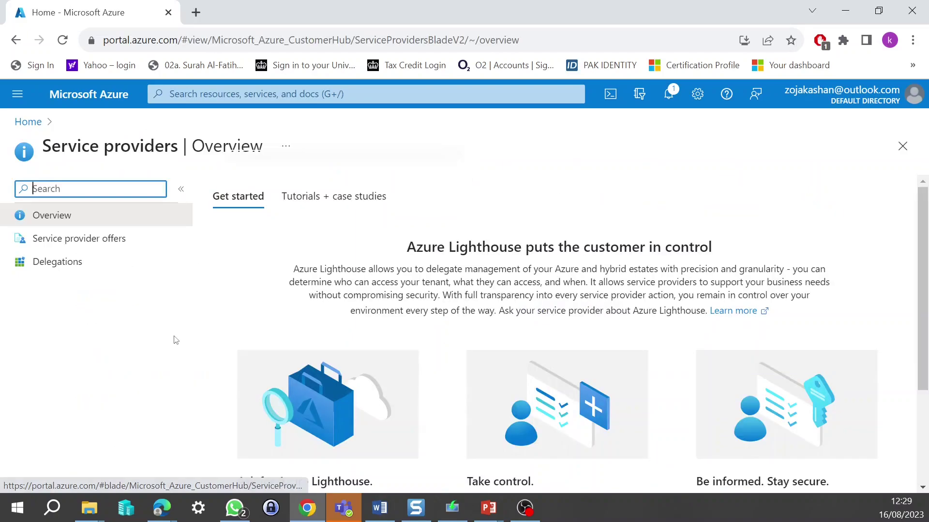
pyautogui.click(100, 240)
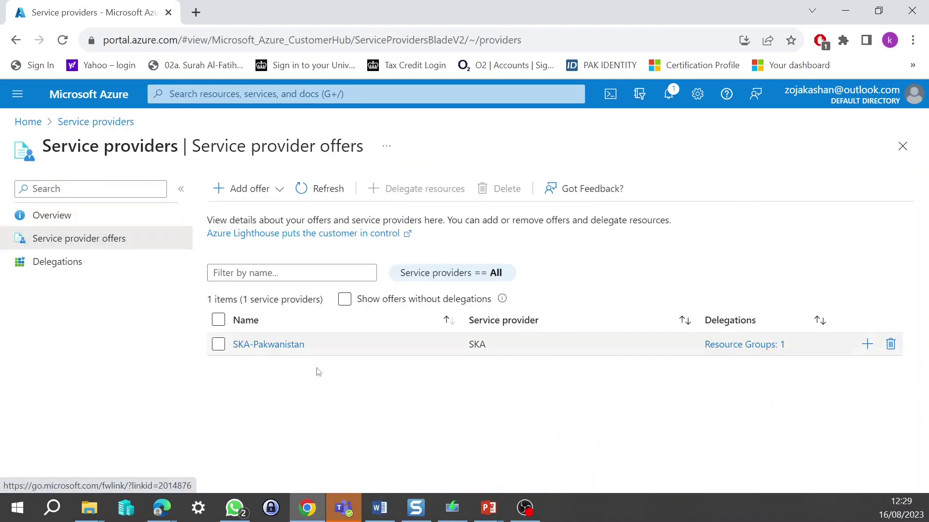
pyautogui.click(79, 263)
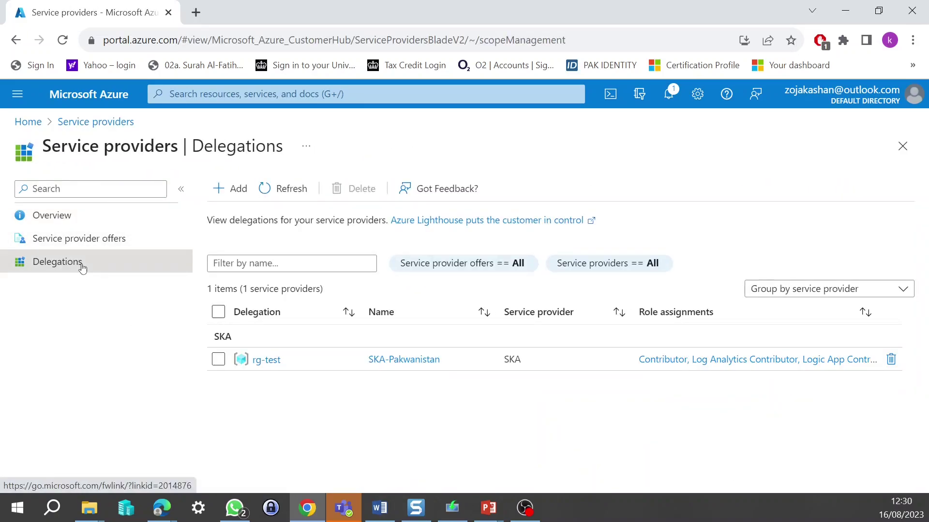
pyautogui.click(88, 243)
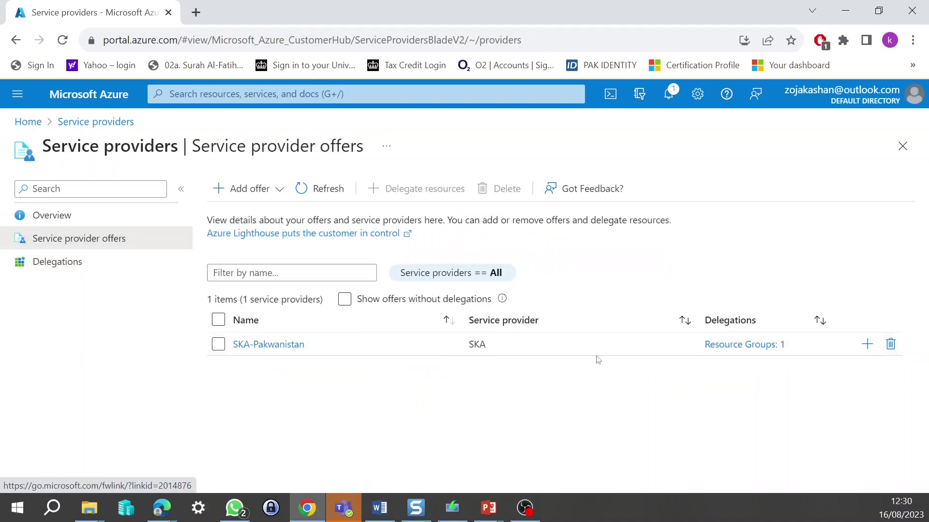
# Examine the roles granted to the service provider through the rg-test delegation in the customer's portal.
pyautogui.click(109, 262)
pyautogui.click(735, 361)
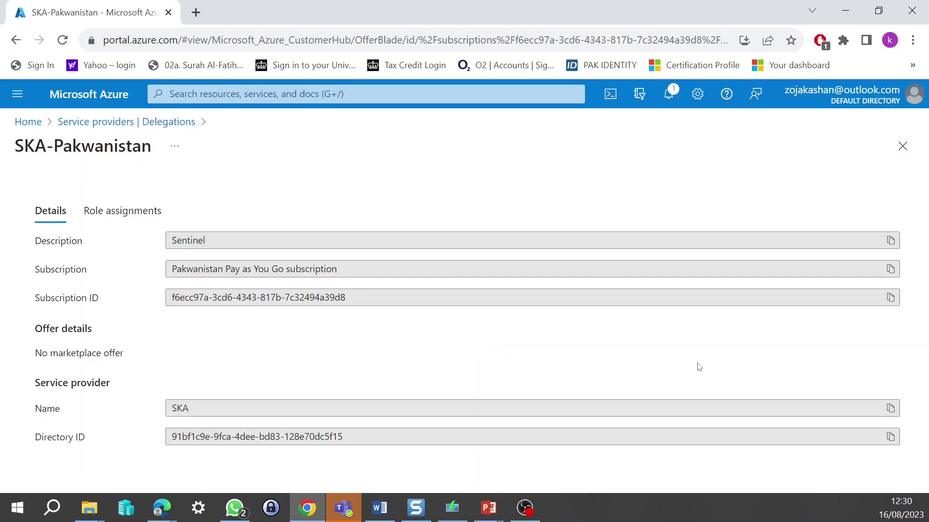
pyautogui.click(160, 217)
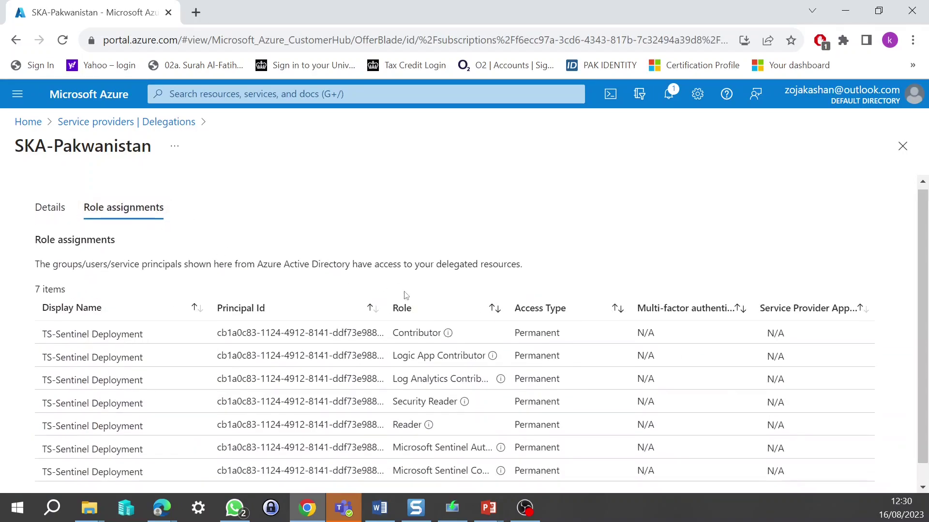
pyautogui.scroll(-1, 432, 401)
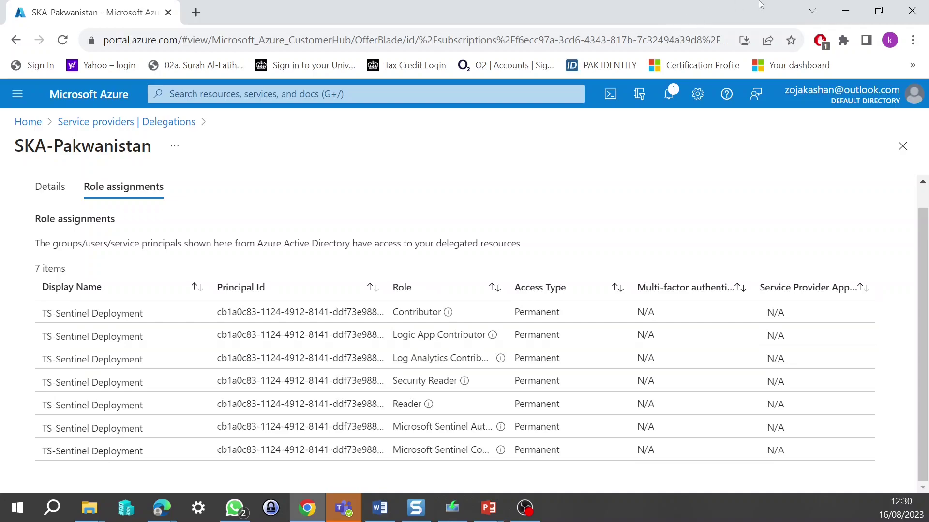
# Switch to the service provider's Azure portal in Edge, open the My customers delegations and refresh the list.
pyautogui.click(842, 12)
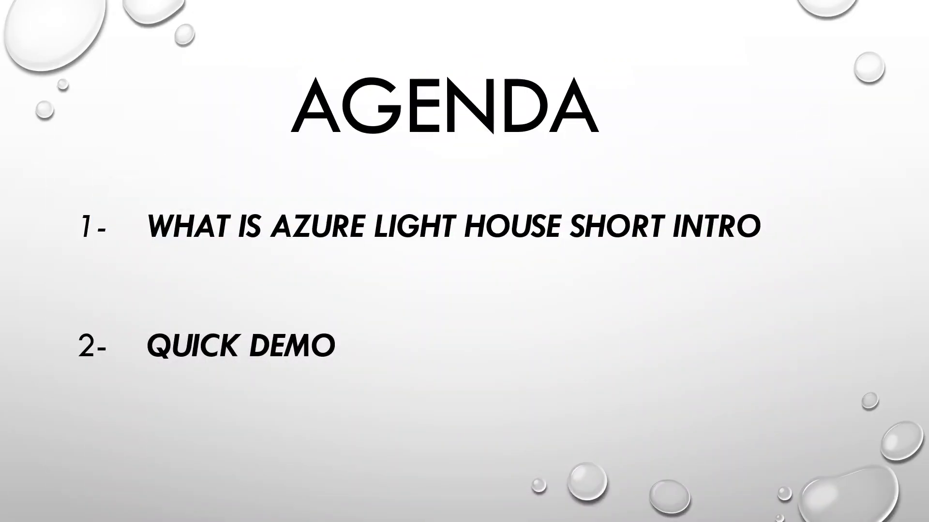
pyautogui.hotkey('alt', 'Tab')
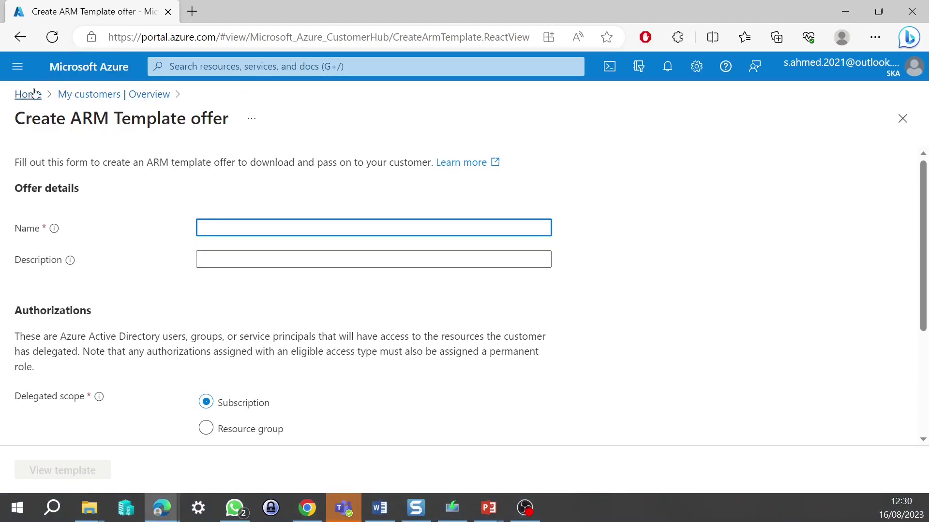
pyautogui.click(30, 94)
pyautogui.click(196, 167)
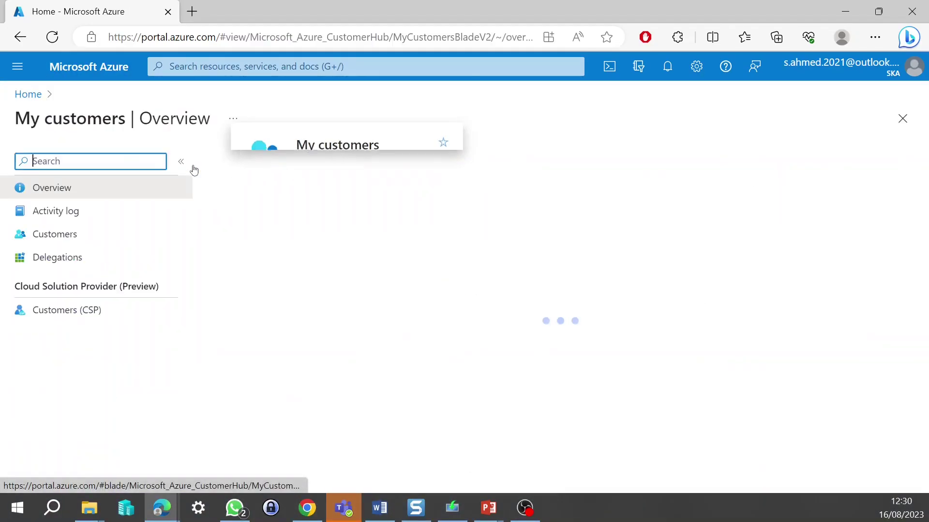
pyautogui.click(101, 265)
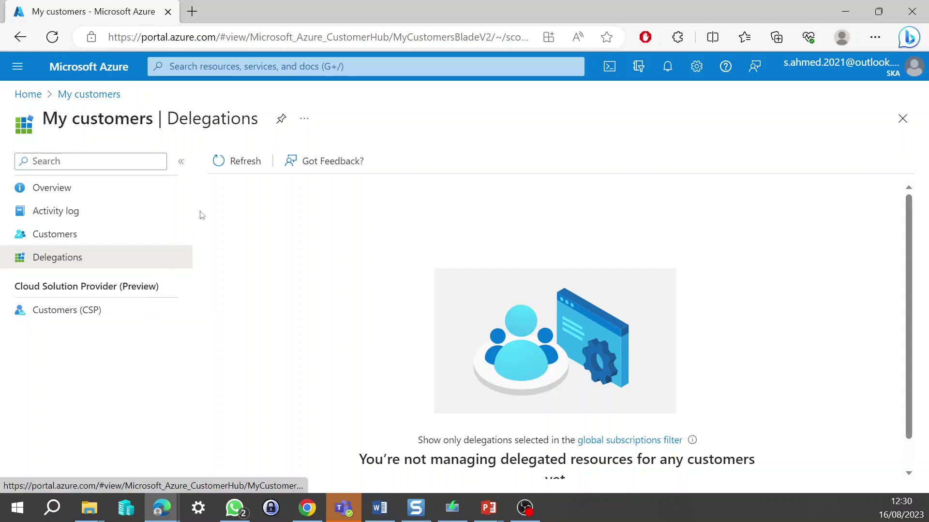
pyautogui.click(235, 164)
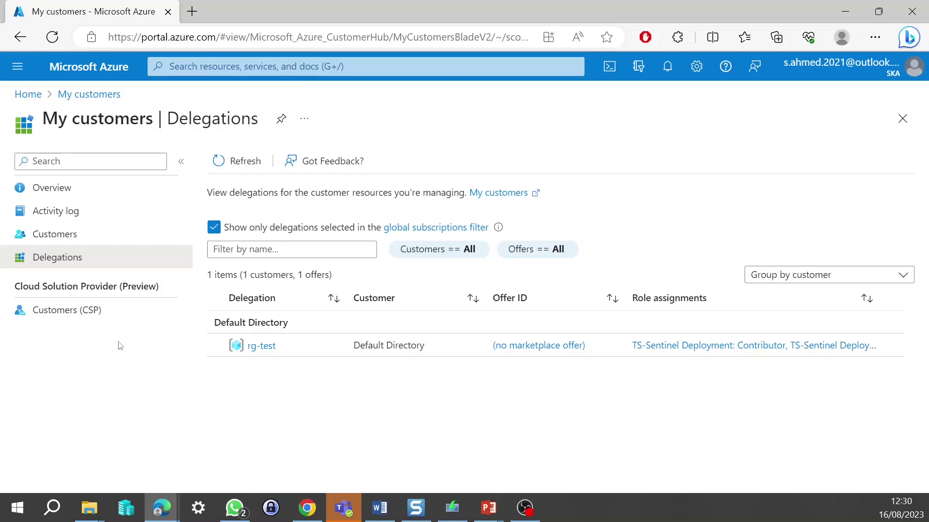
# Check the customers list and examine the role assignments of the rg-test delegation from the service provider's side.
pyautogui.click(89, 238)
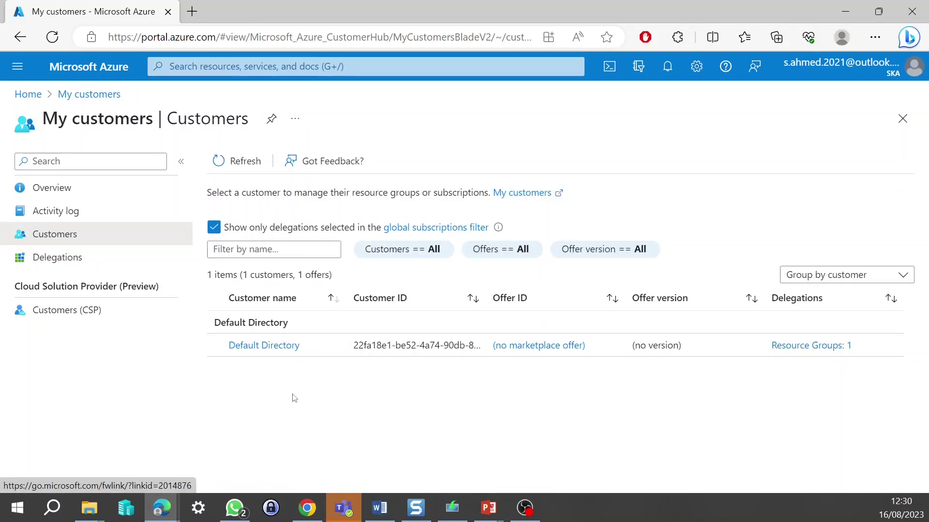
pyautogui.click(29, 262)
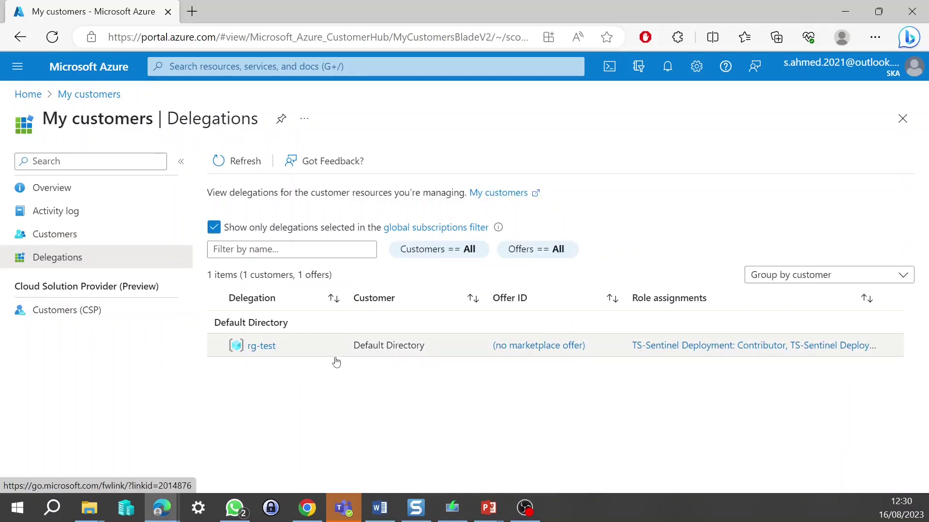
pyautogui.click(731, 355)
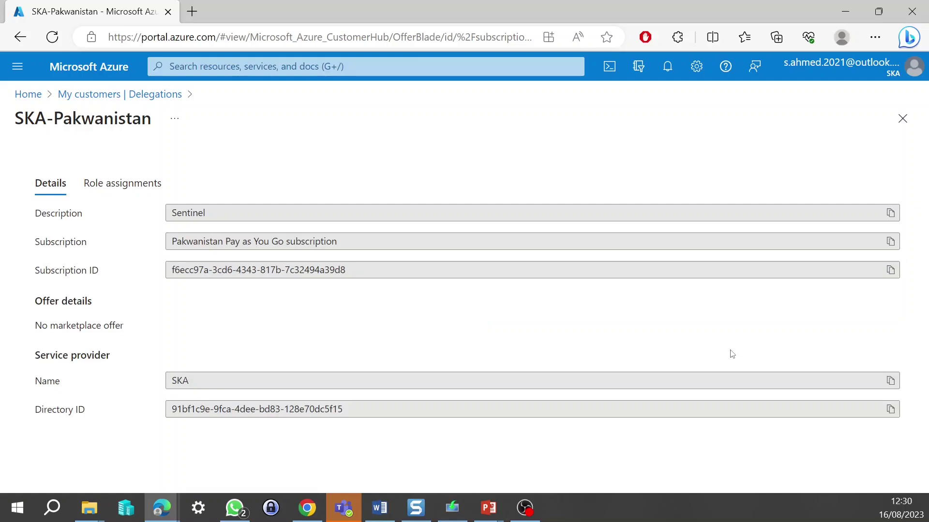
pyautogui.click(127, 184)
pyautogui.scroll(-1, 241, 252)
pyautogui.scroll(1, 242, 252)
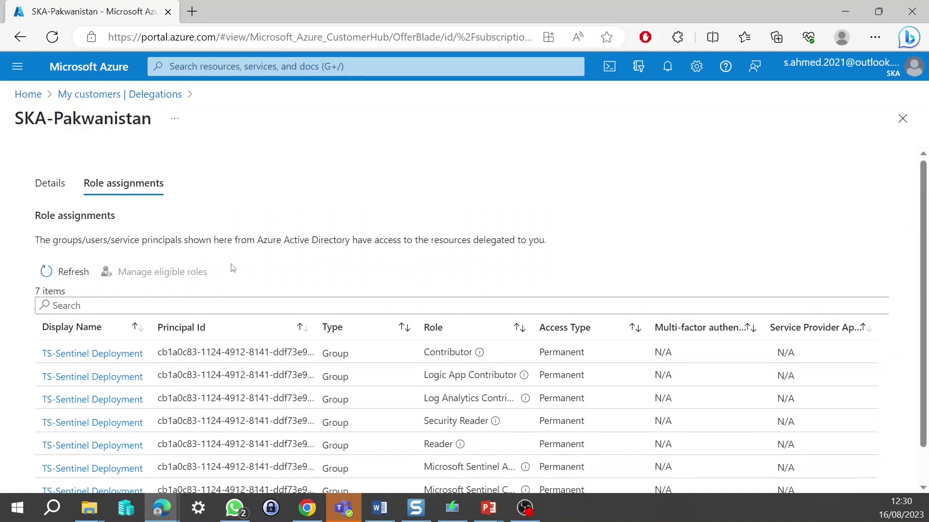
# Reopen the My customers delegations to inspect the delegated rg-test resource group and return to the portal home page.
pyautogui.click(36, 96)
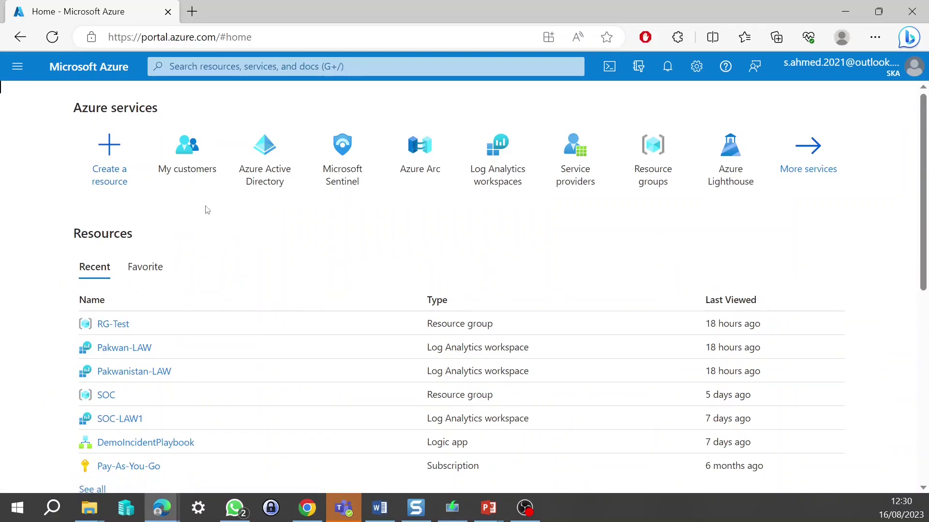
pyautogui.click(196, 172)
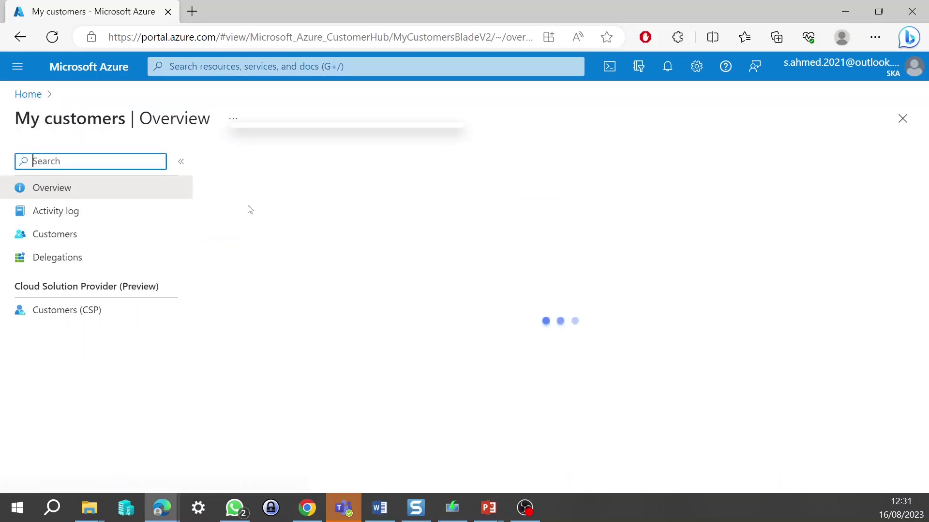
pyautogui.click(94, 264)
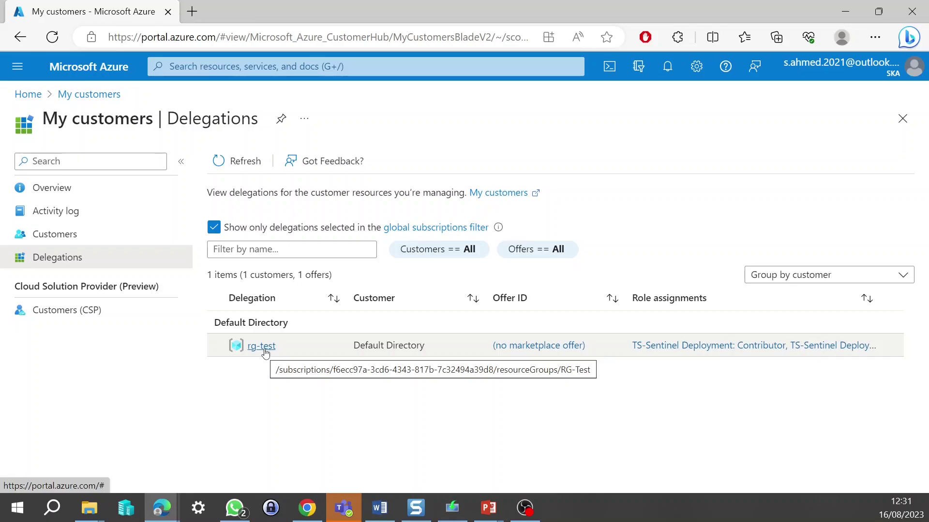
pyautogui.click(28, 96)
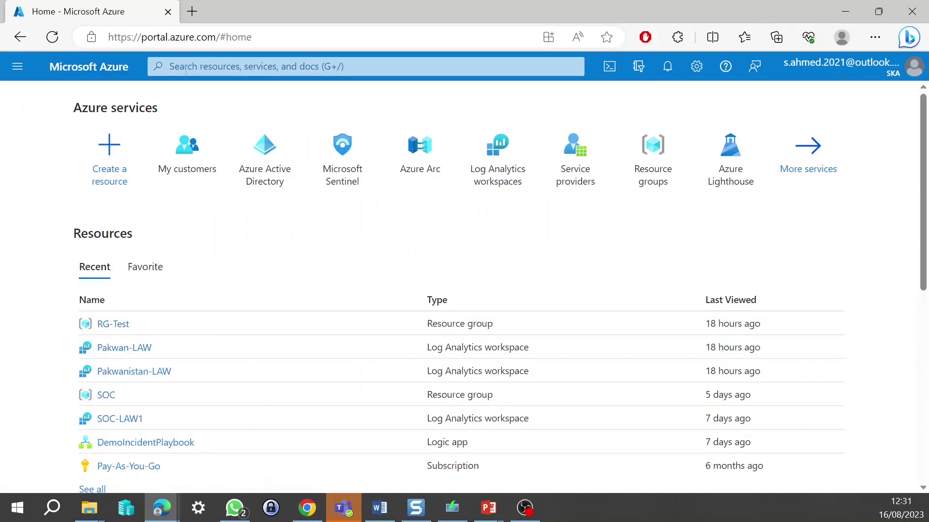
pyautogui.click(214, 68)
pyautogui.write('log an')
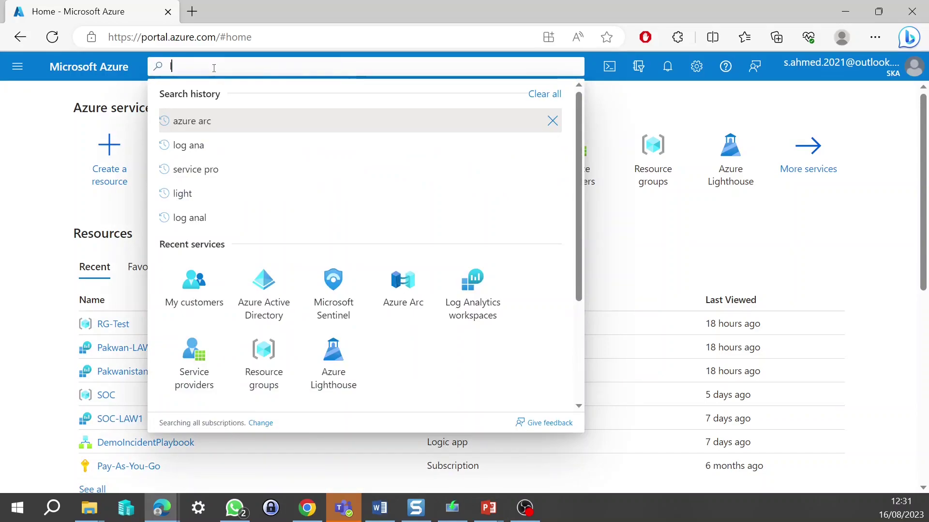
pyautogui.write('aly')
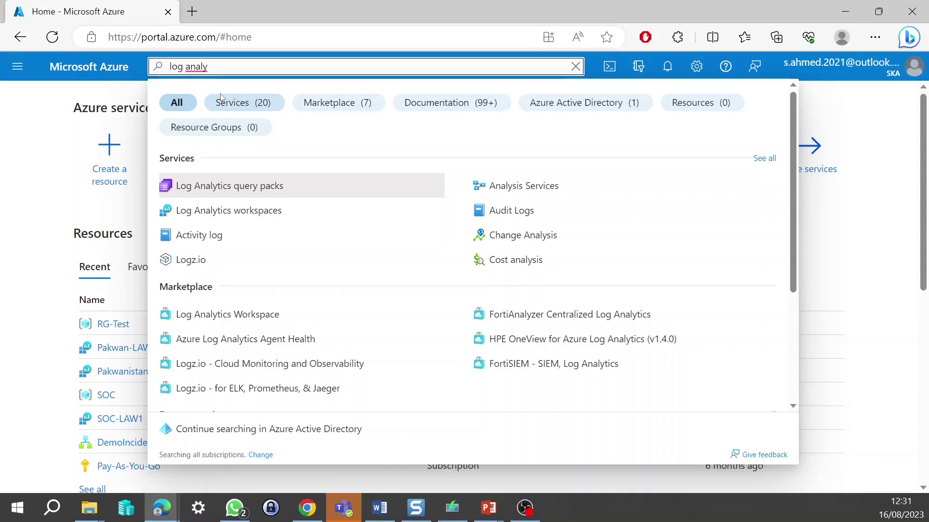
pyautogui.click(39, 181)
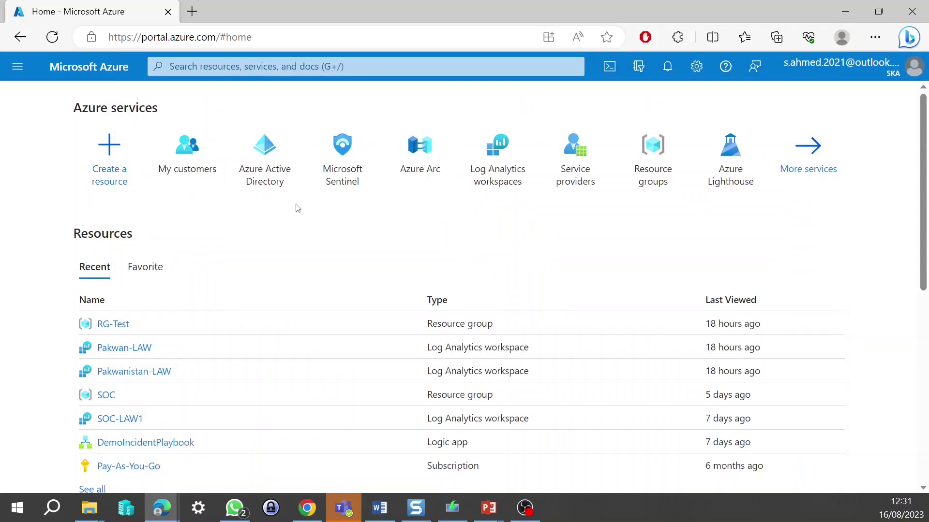